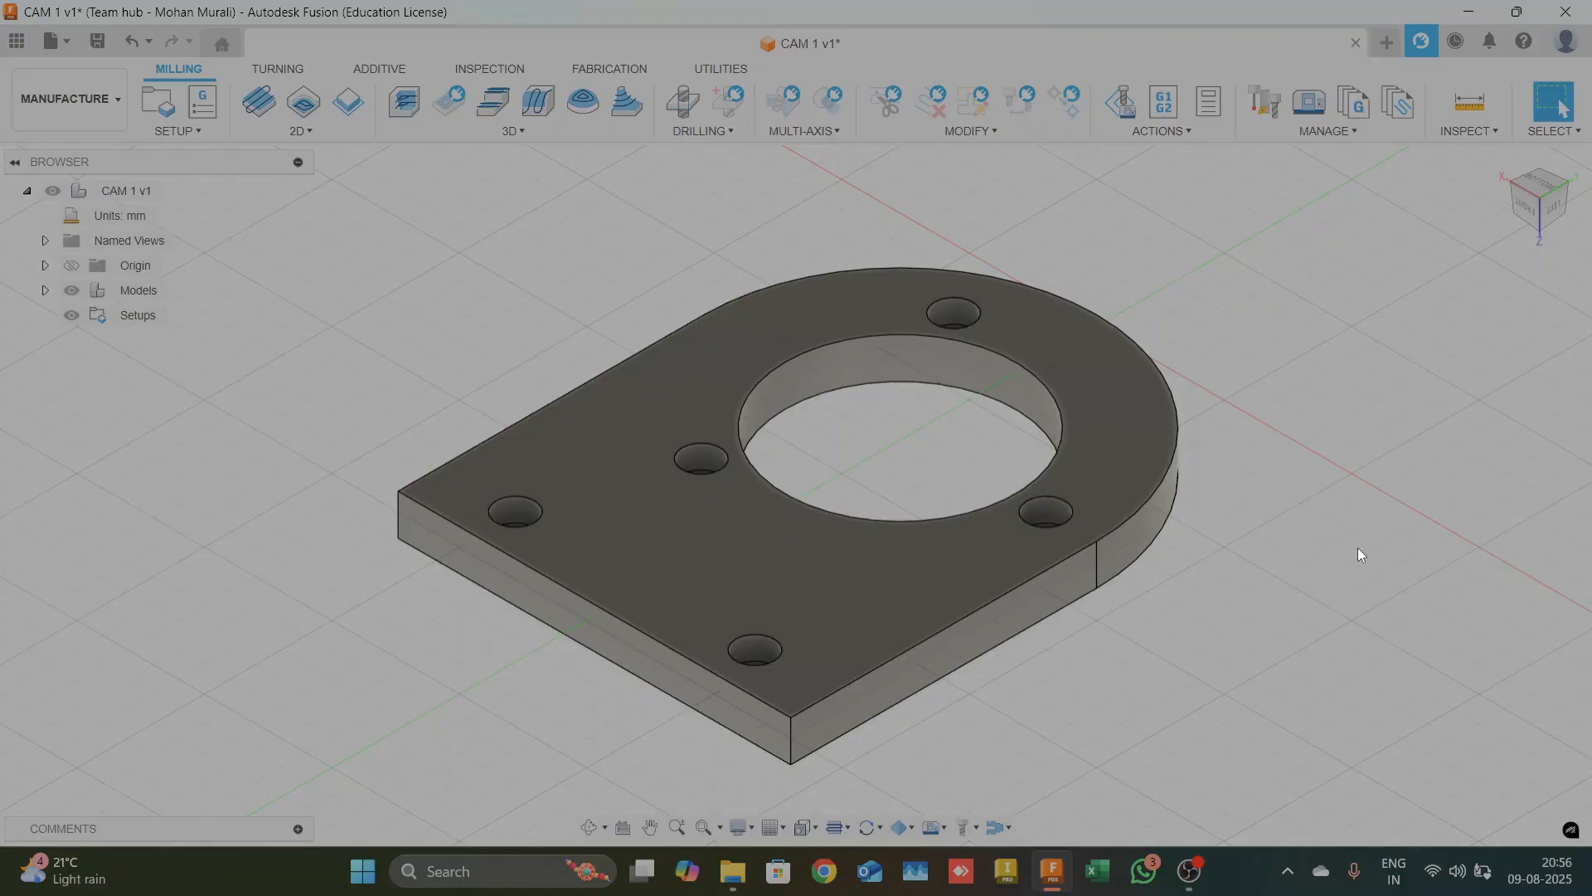
# Look through the Manufacture workspace's Turning, Additive, Inspection, Fabrication and Utilities toolsets and return to Milling
pyautogui.click(76, 122)
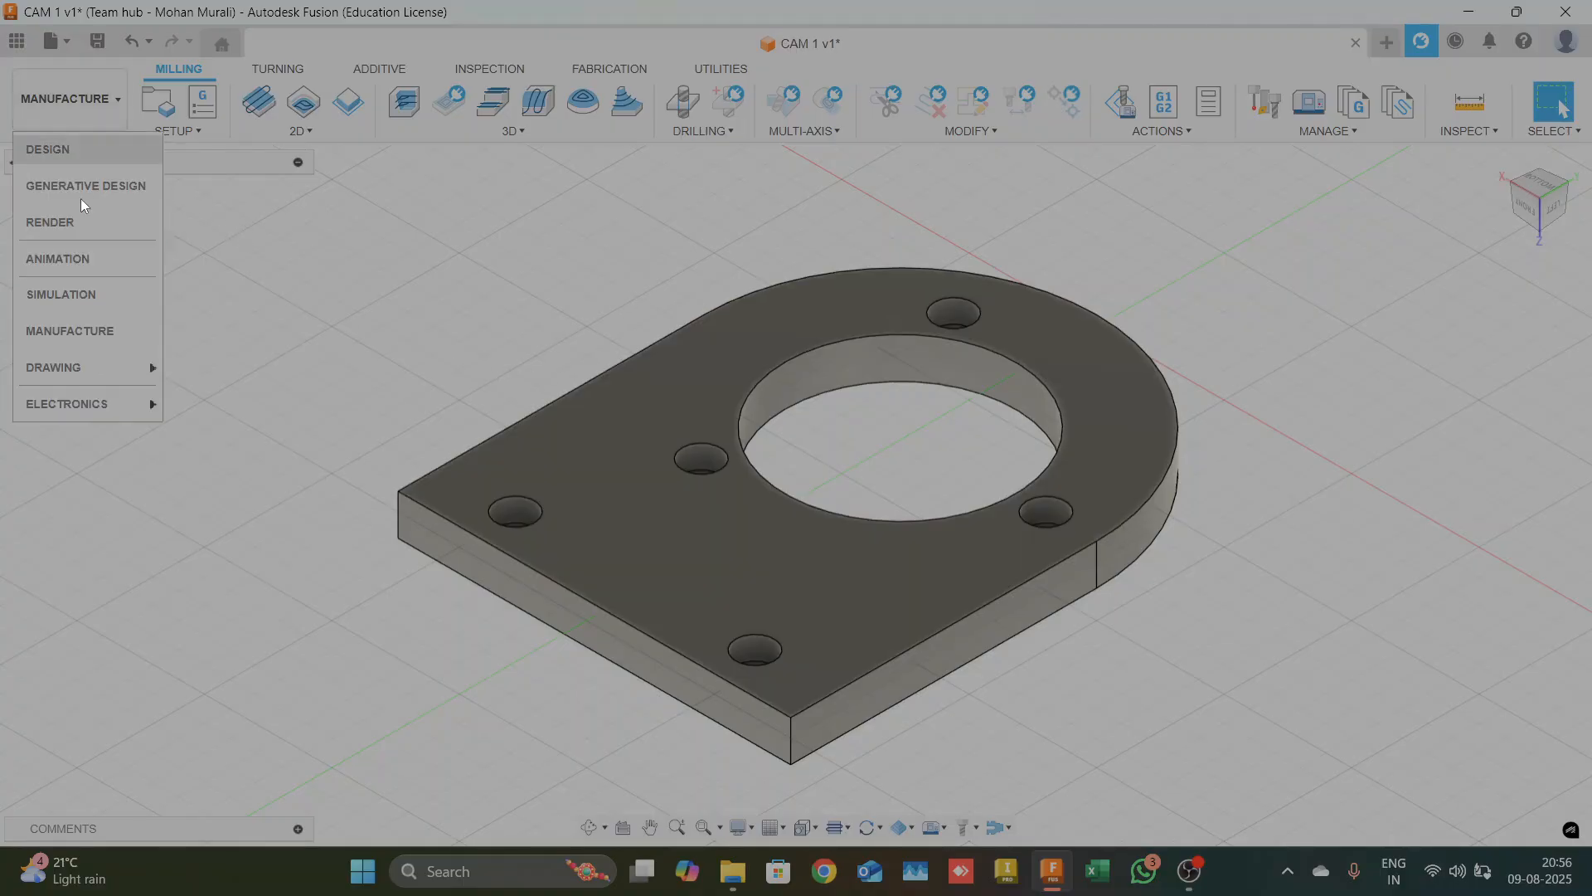
pyautogui.click(91, 330)
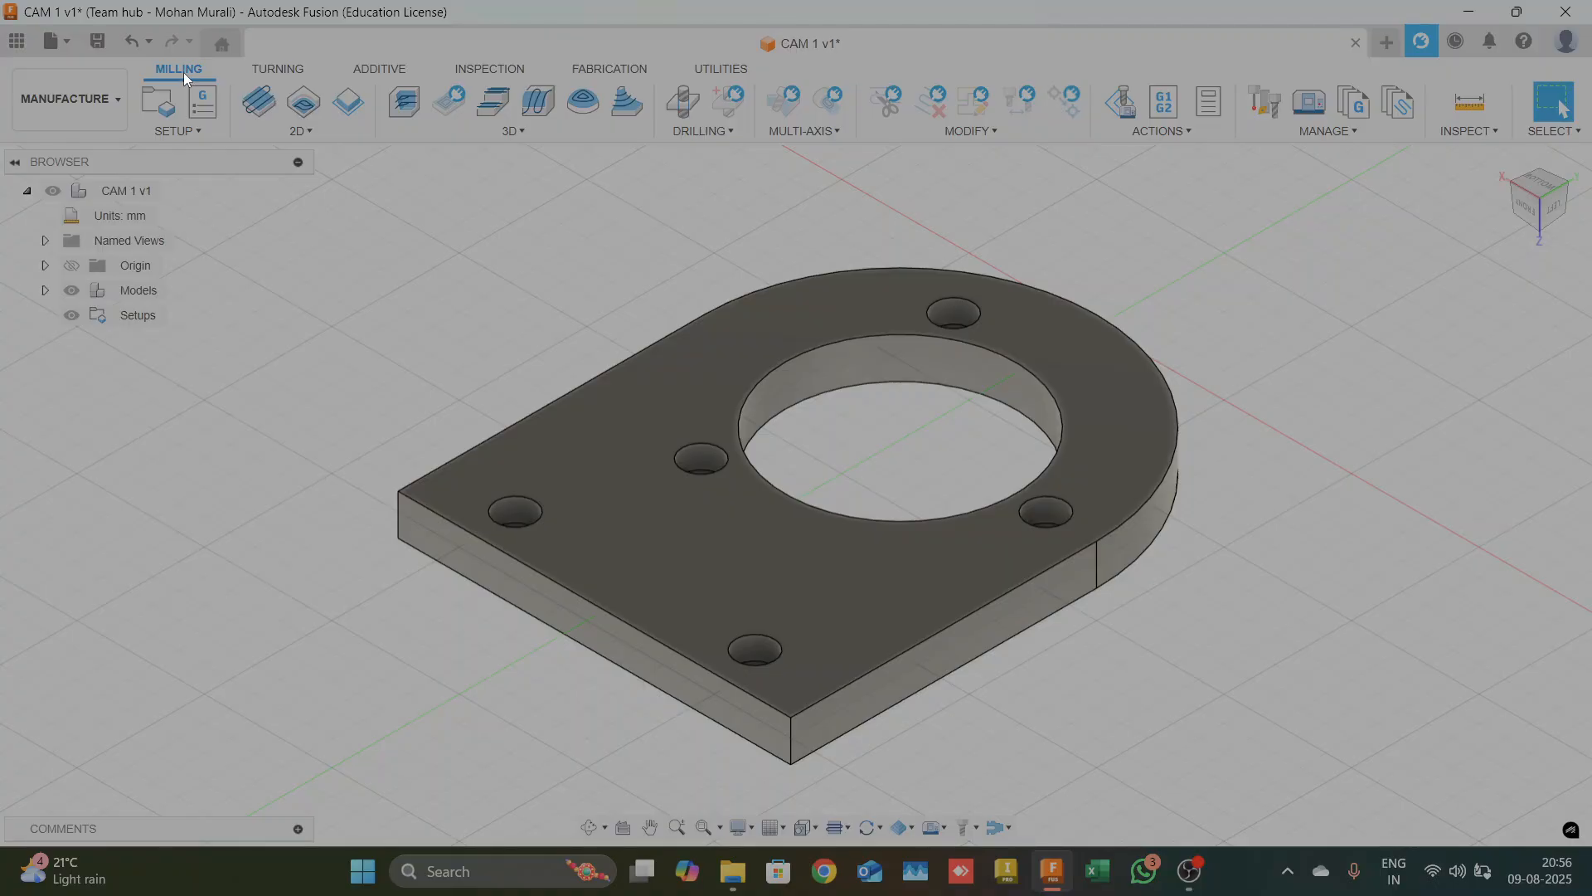
pyautogui.click(280, 67)
pyautogui.click(374, 65)
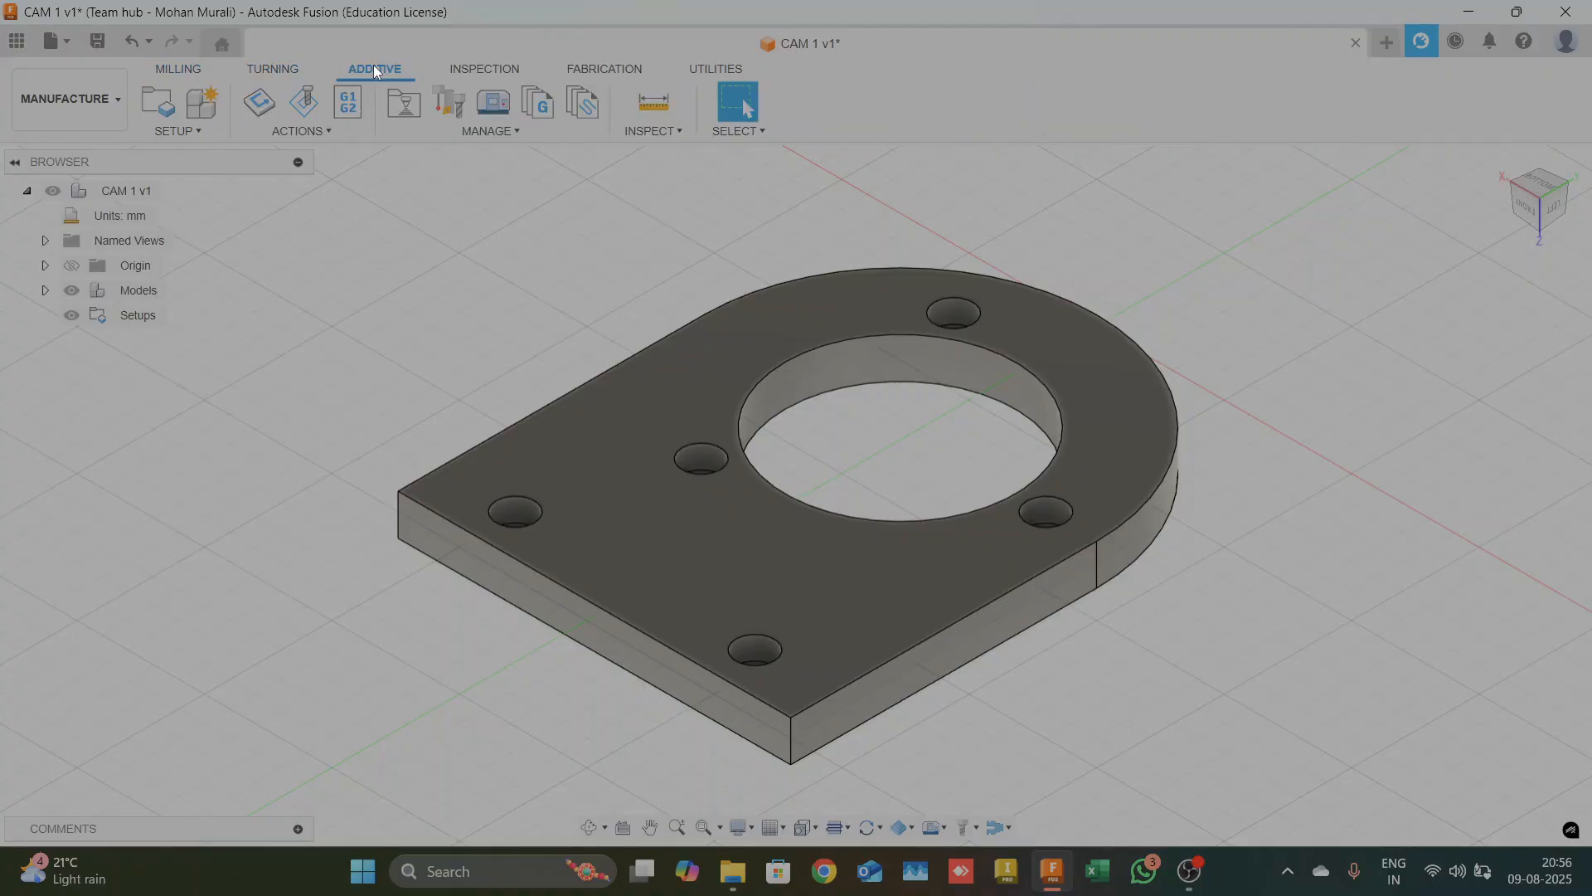
pyautogui.click(466, 70)
pyautogui.click(596, 70)
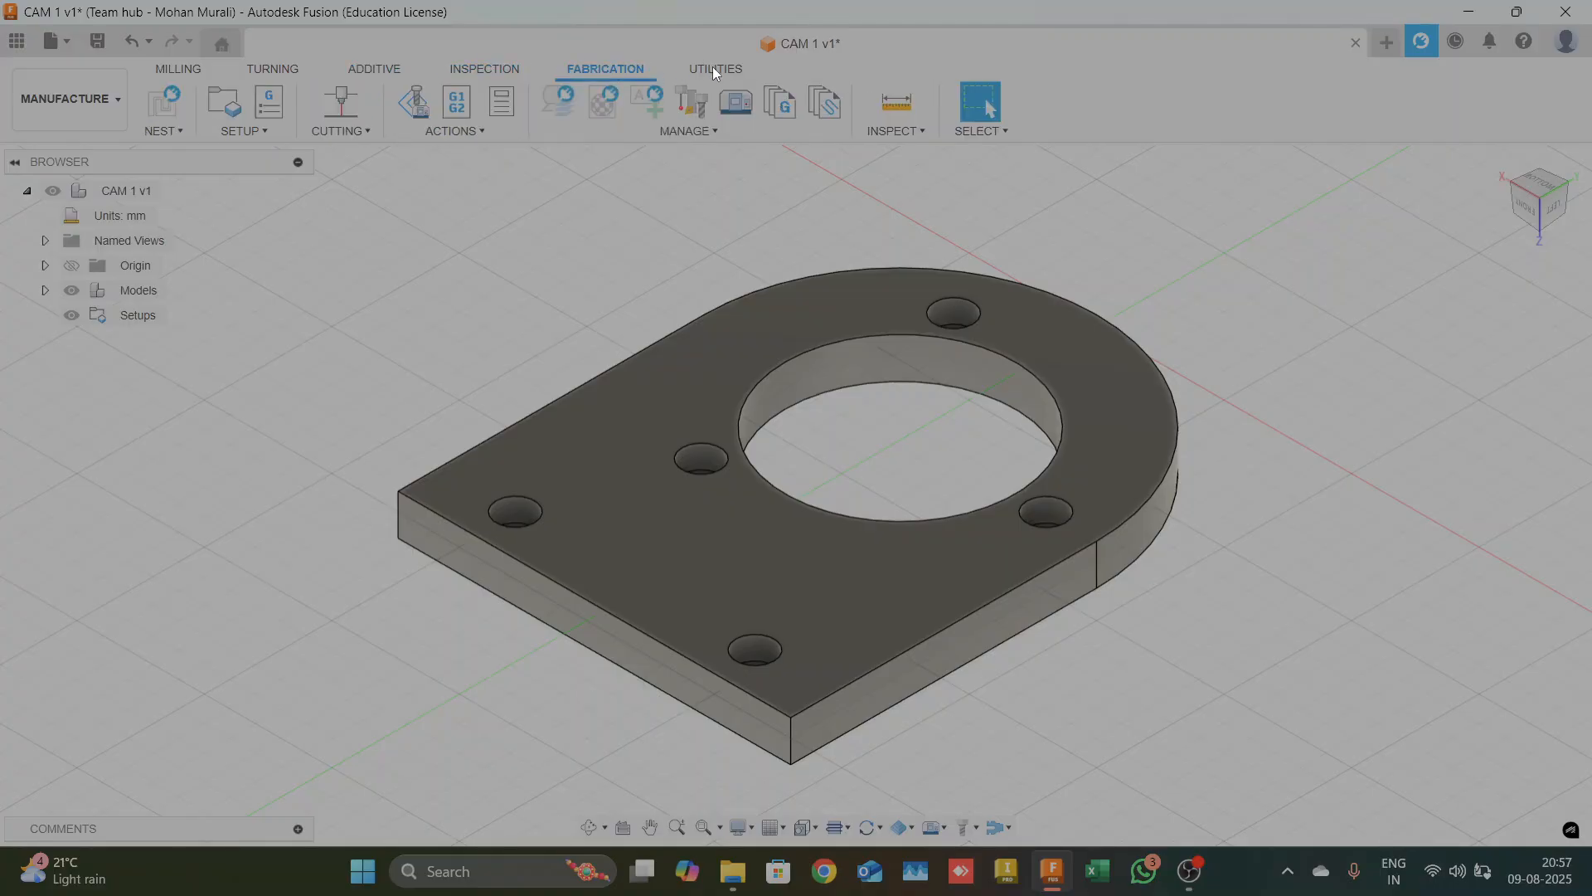
pyautogui.click(713, 68)
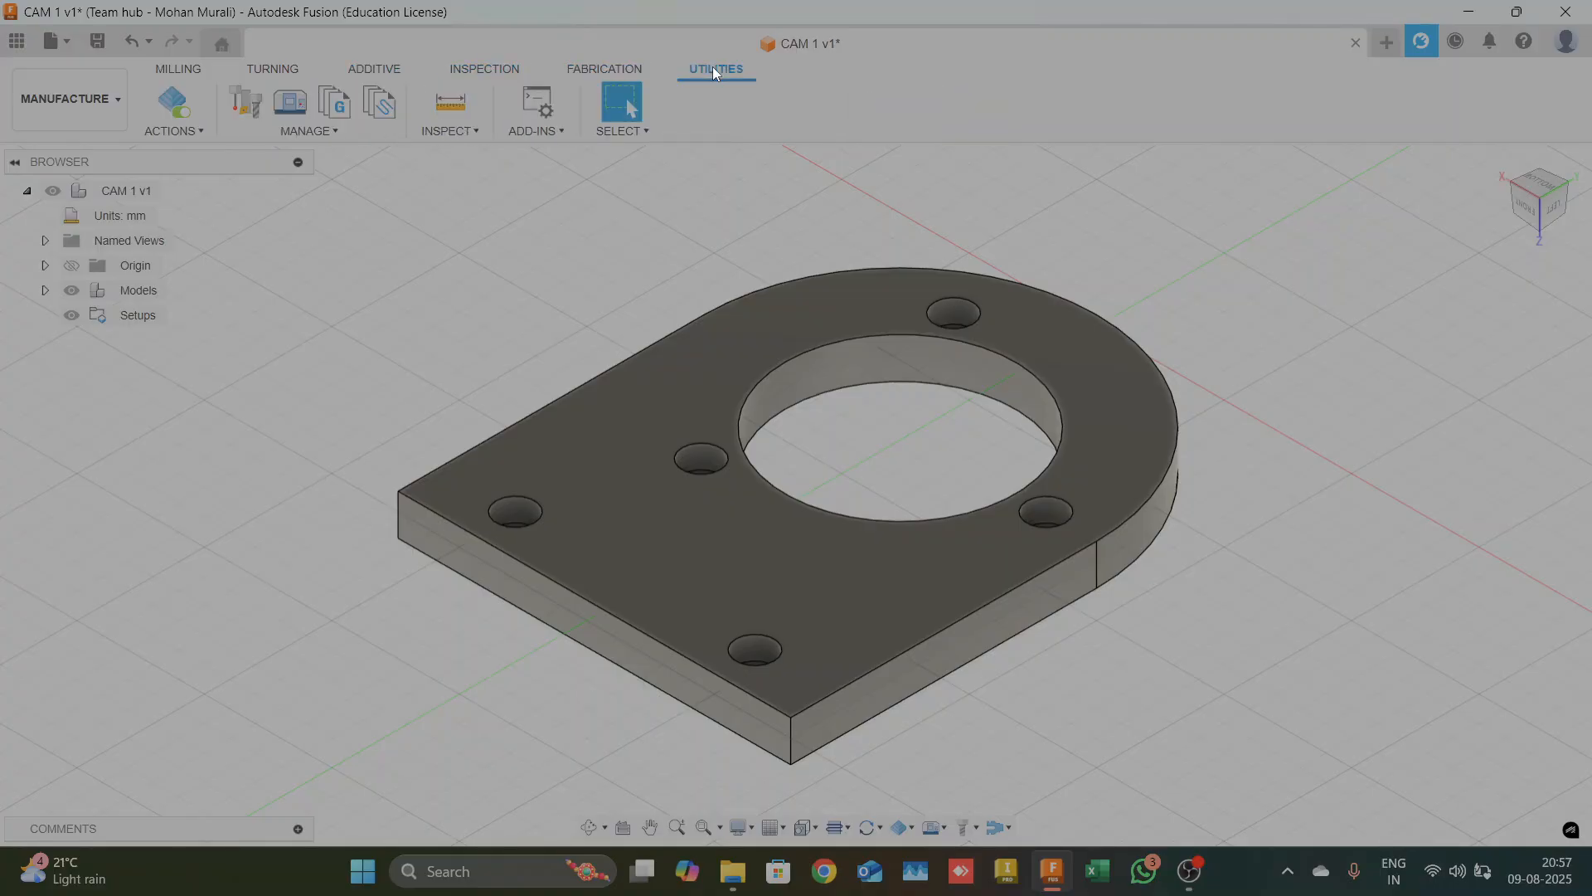
pyautogui.click(181, 70)
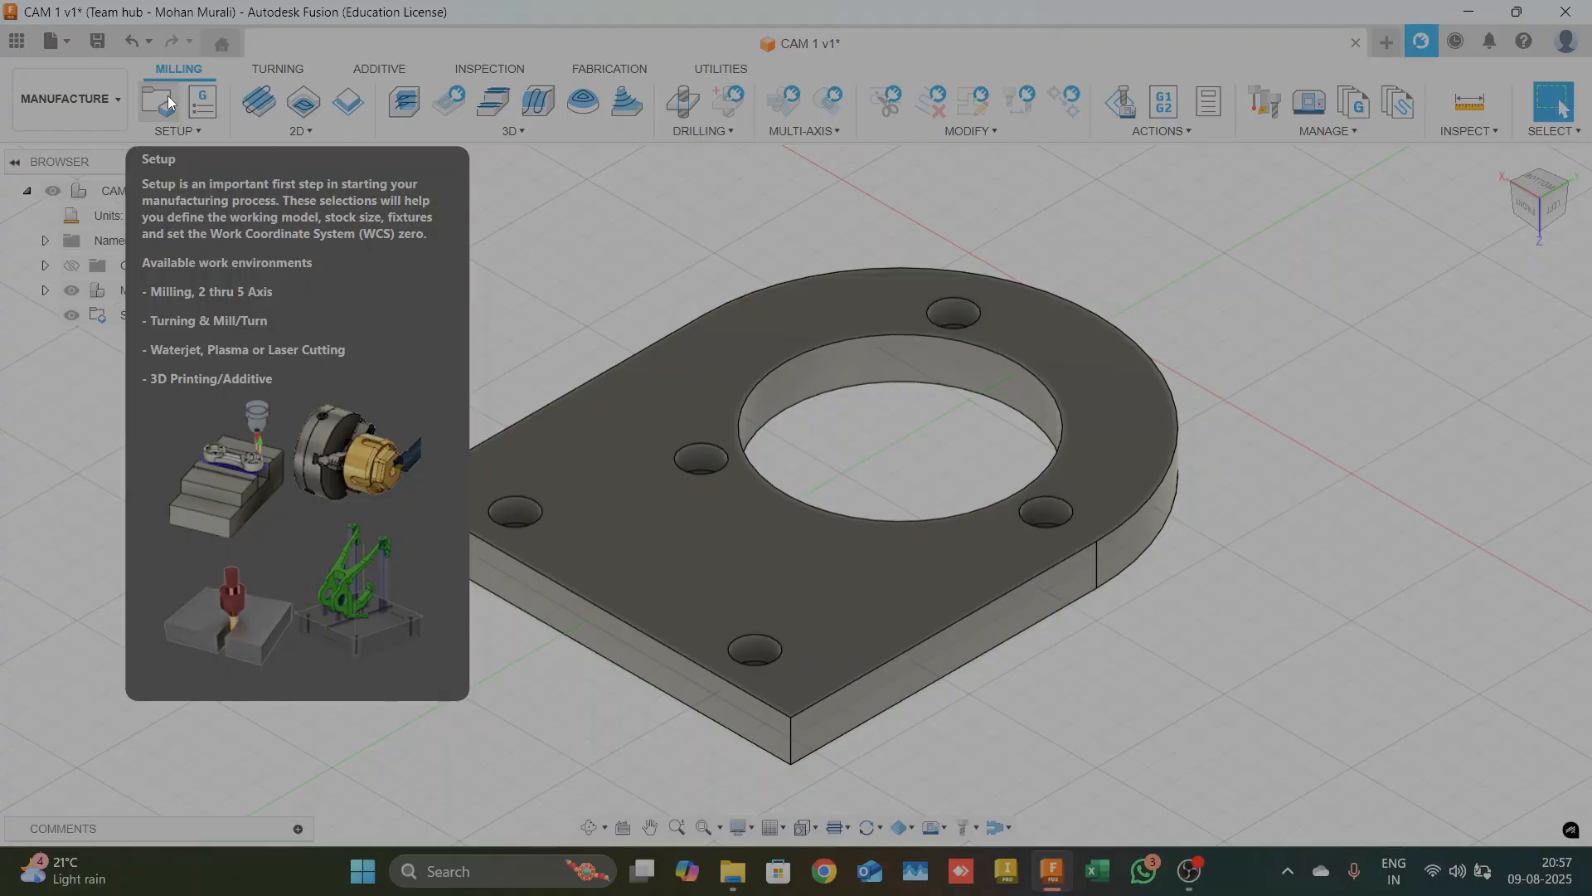
# Create a new milling setup for the plate and review its stock and post-process settings
pyautogui.click(168, 102)
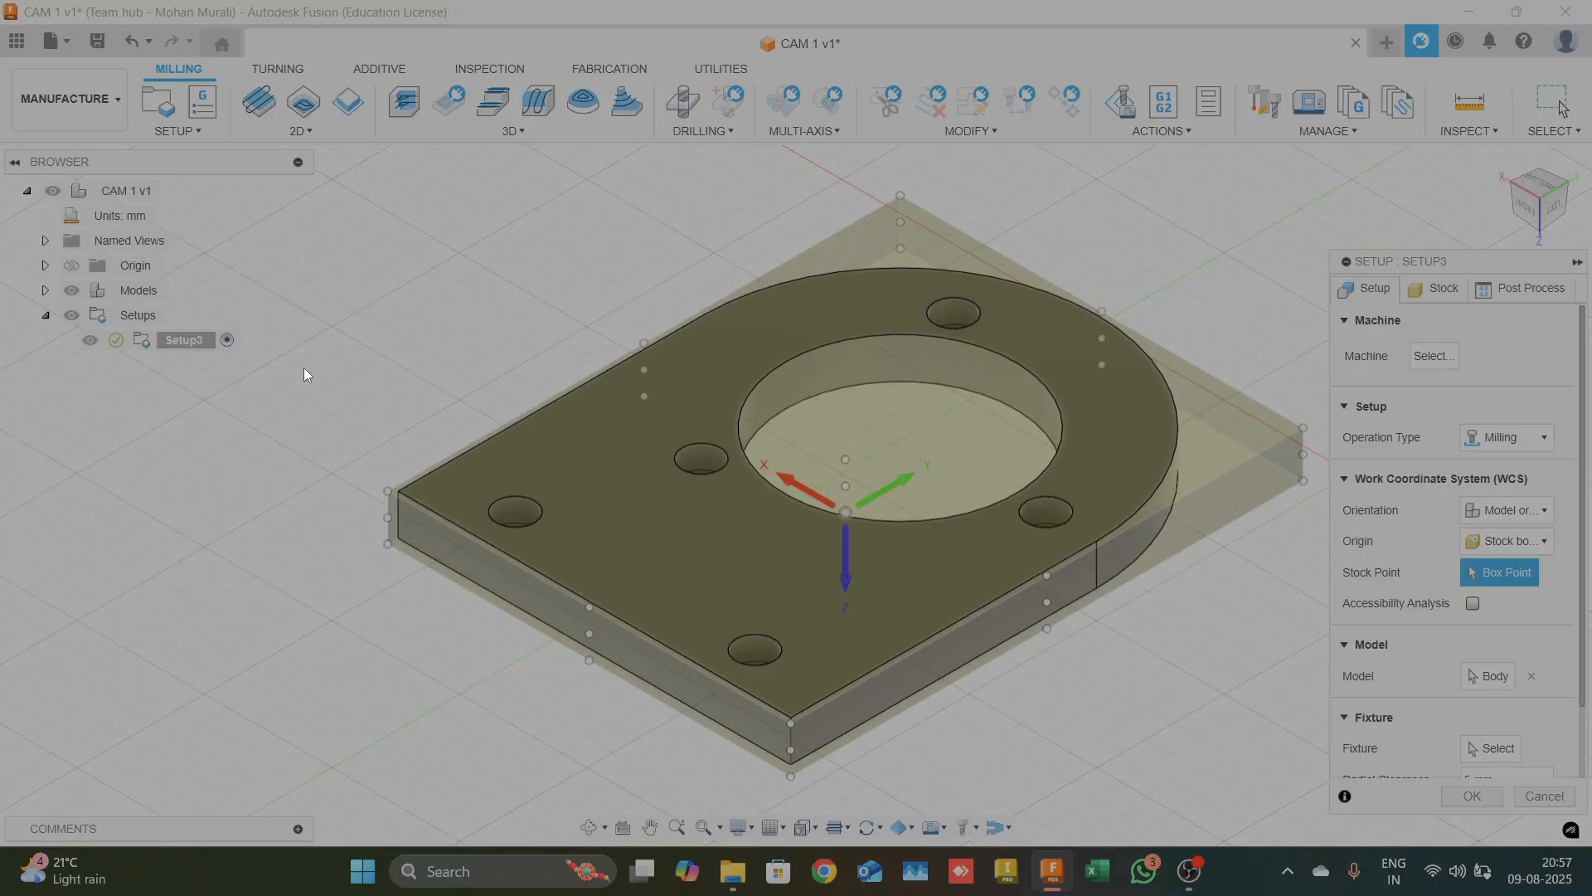
pyautogui.scroll(-1, 397, 407)
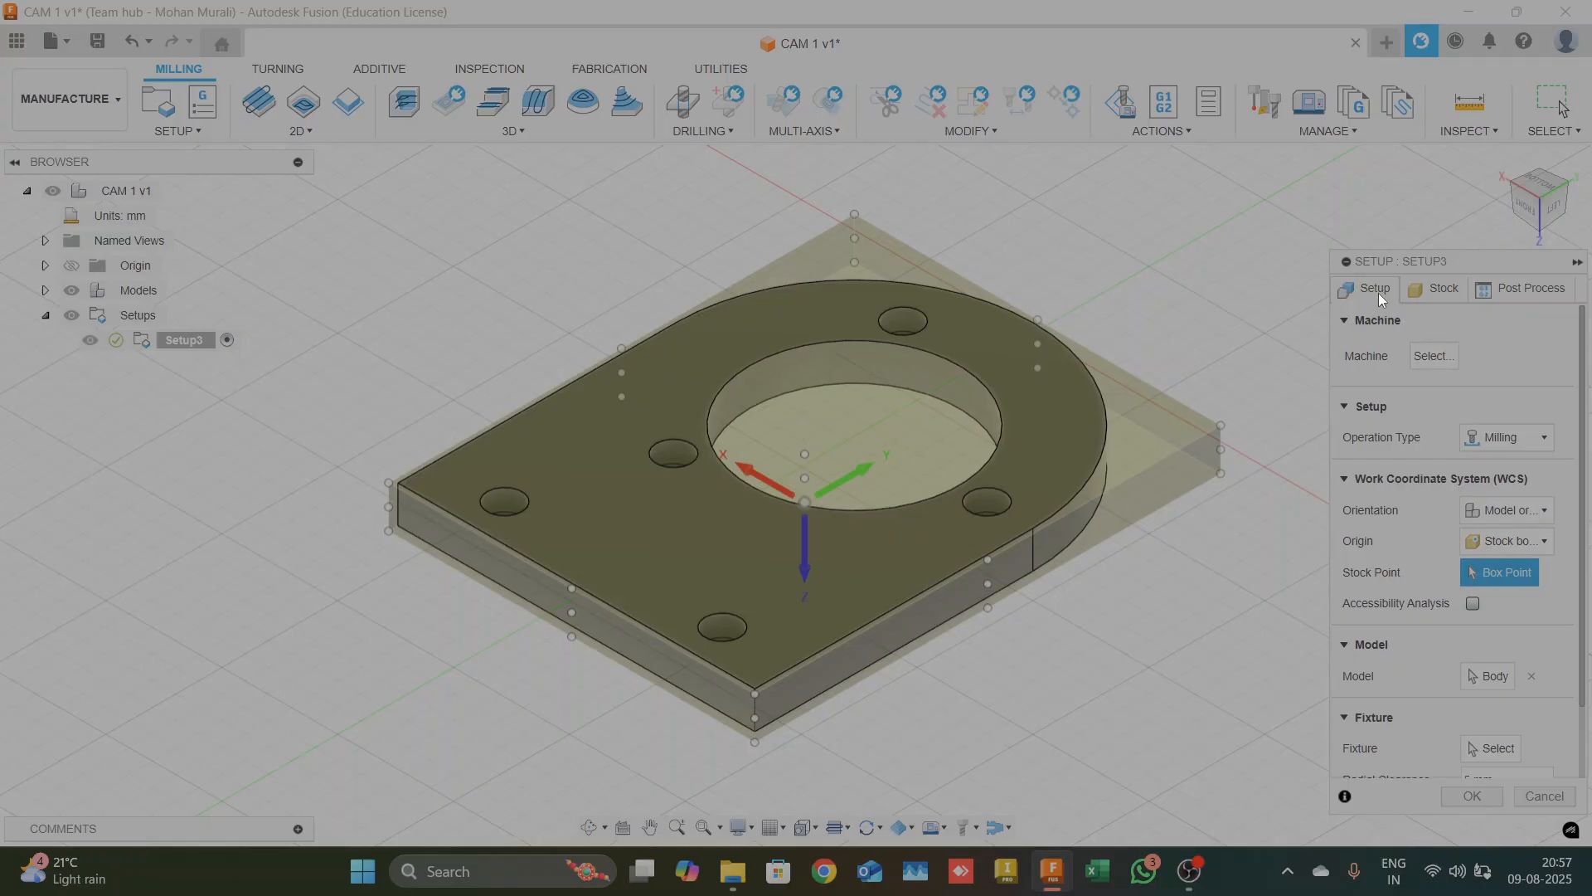
pyautogui.click(1426, 292)
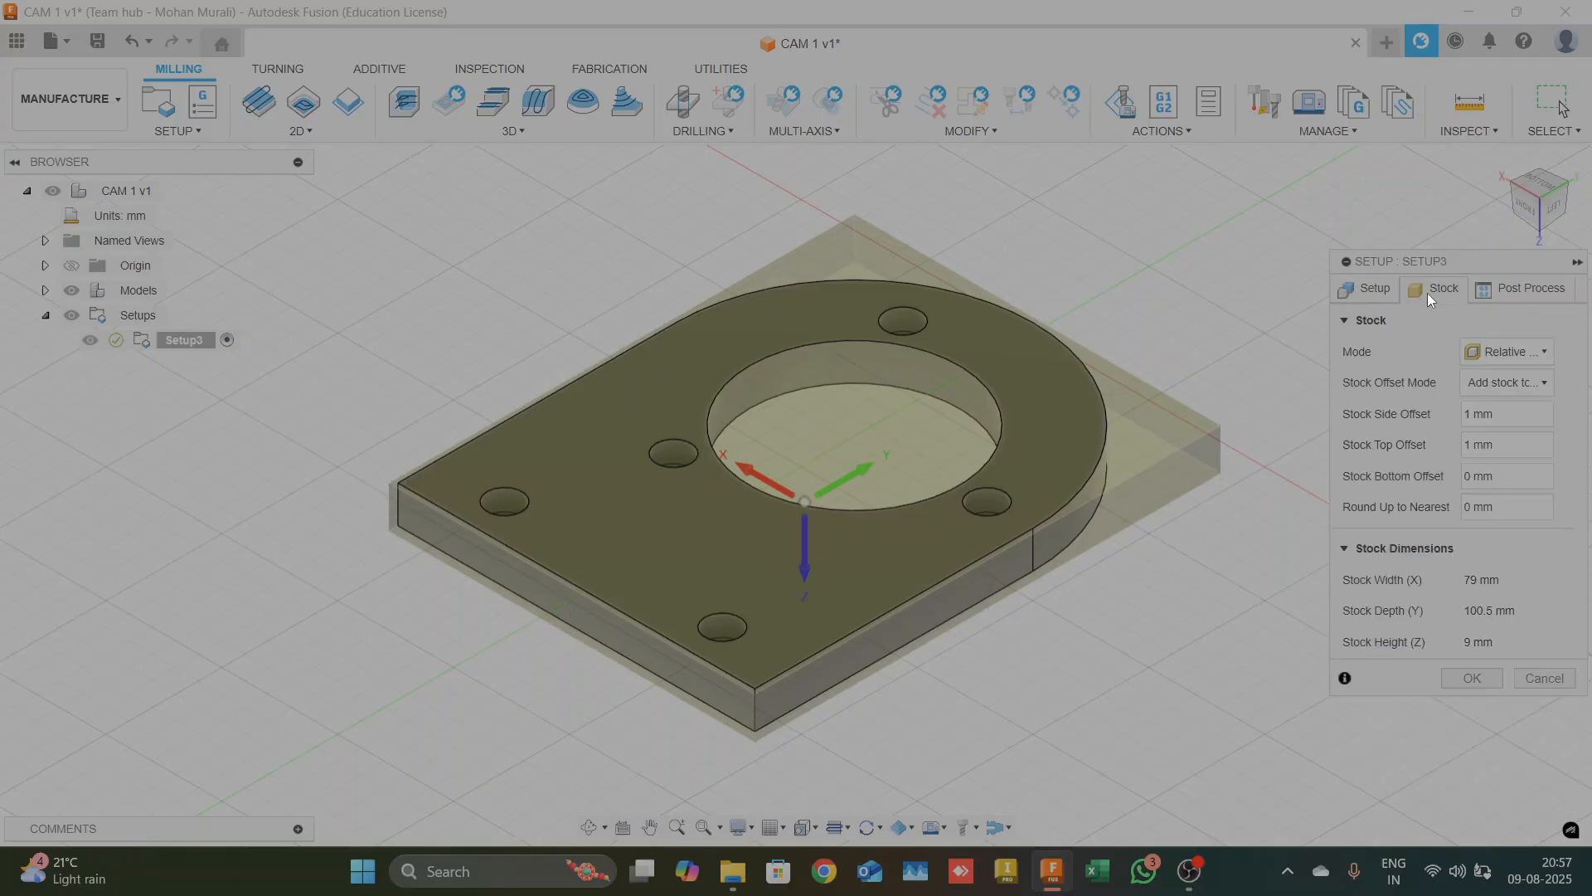
pyautogui.click(1522, 290)
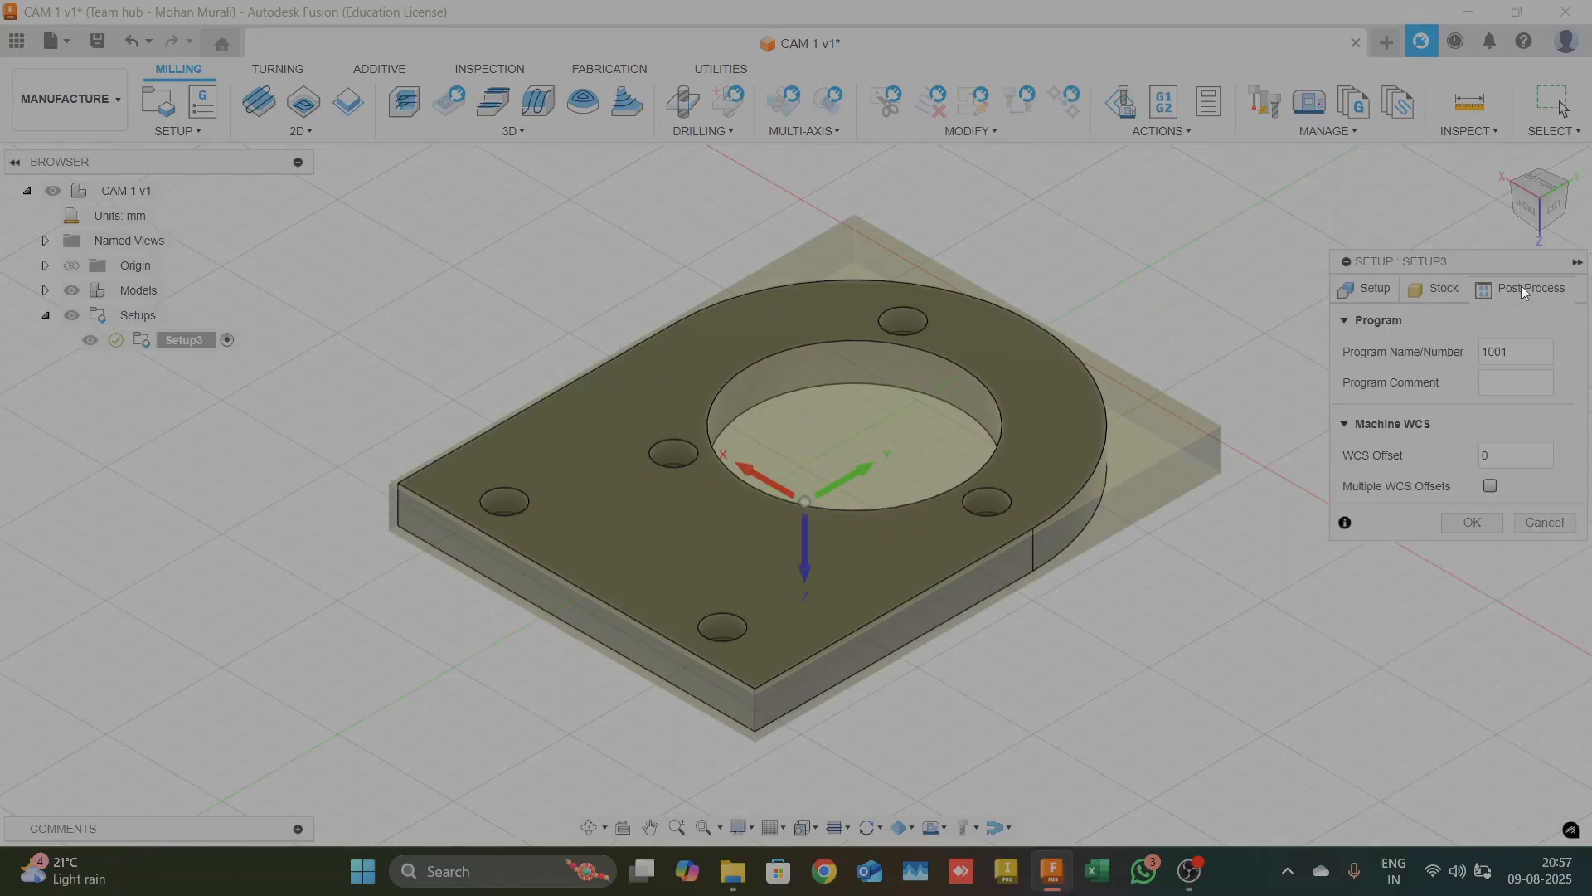
pyautogui.click(1382, 287)
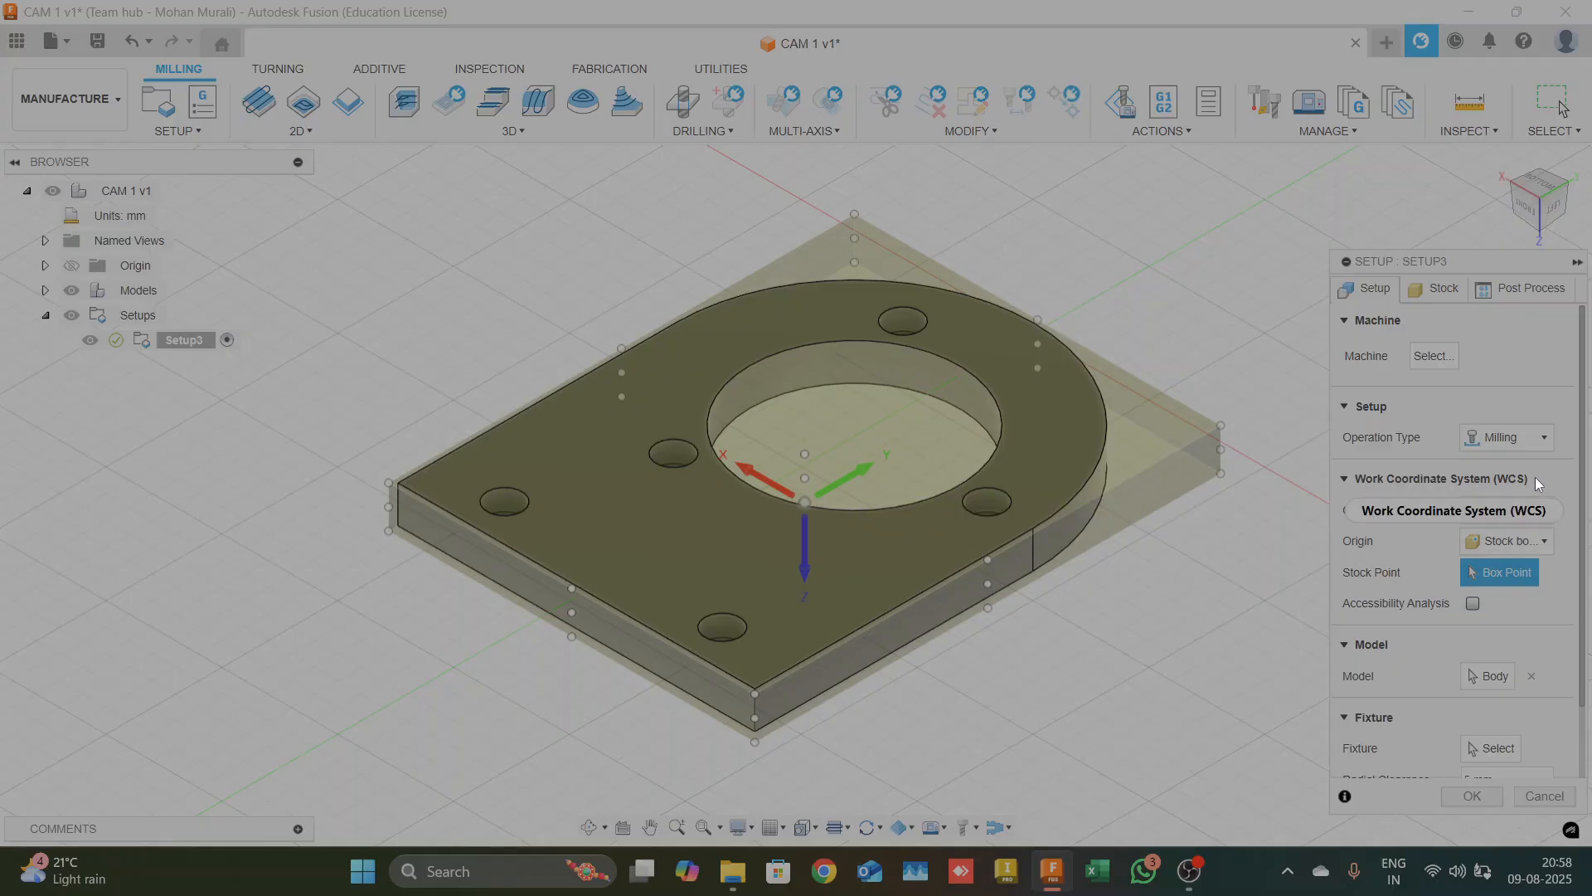
# Orient the WCS by Z axis/plane and X axis, using the plate's large face with Z unflipped and its straight side edge for X
pyautogui.click(1511, 514)
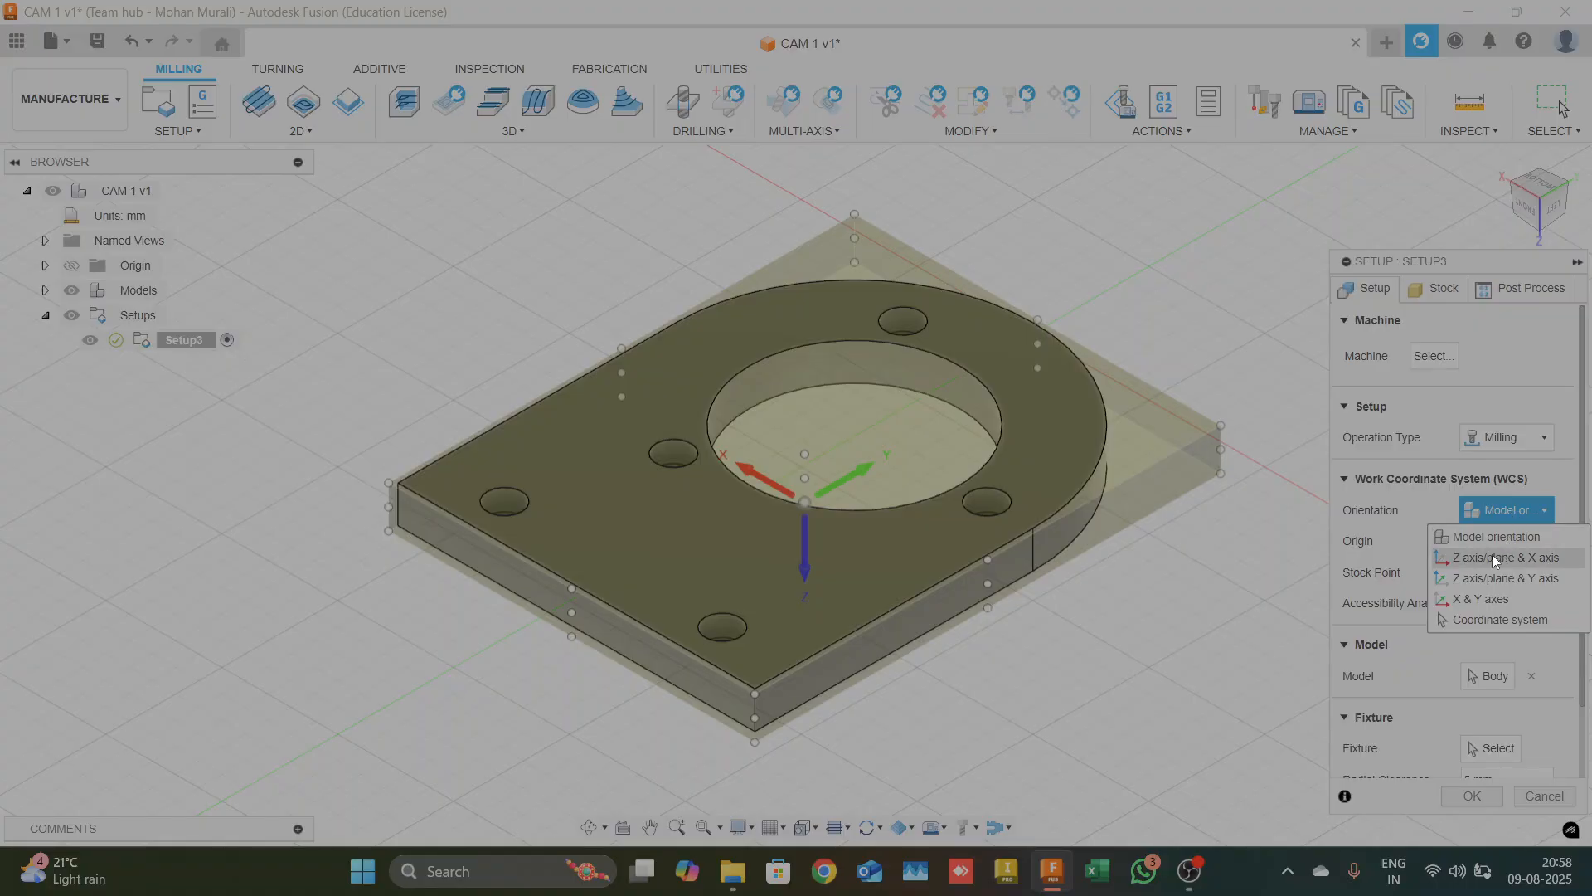
pyautogui.click(1528, 513)
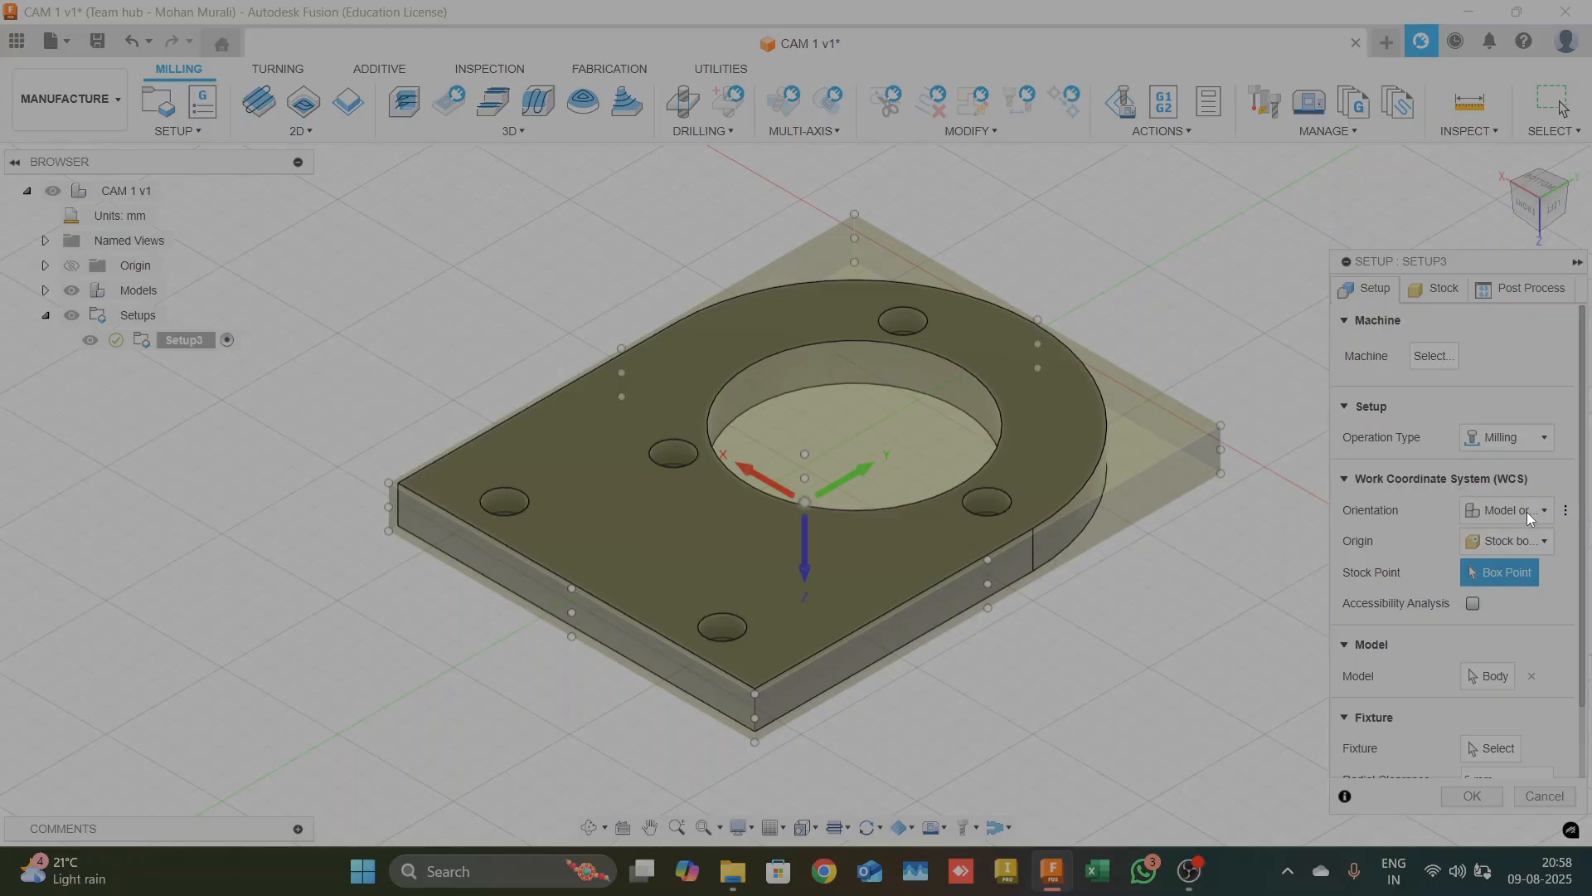
pyautogui.click(806, 566)
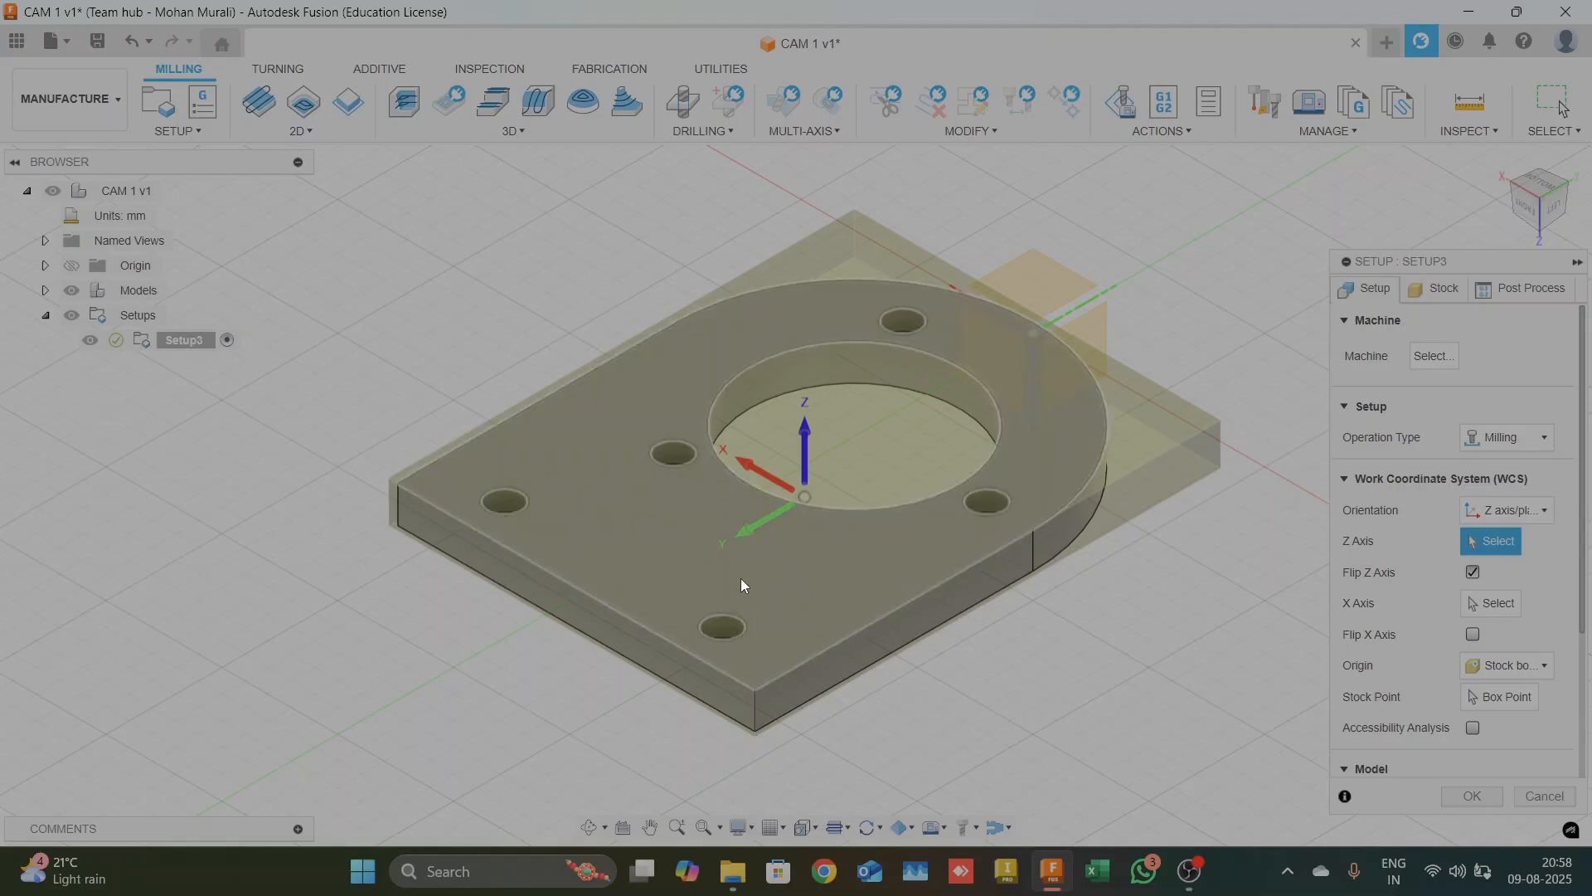
pyautogui.click(640, 535)
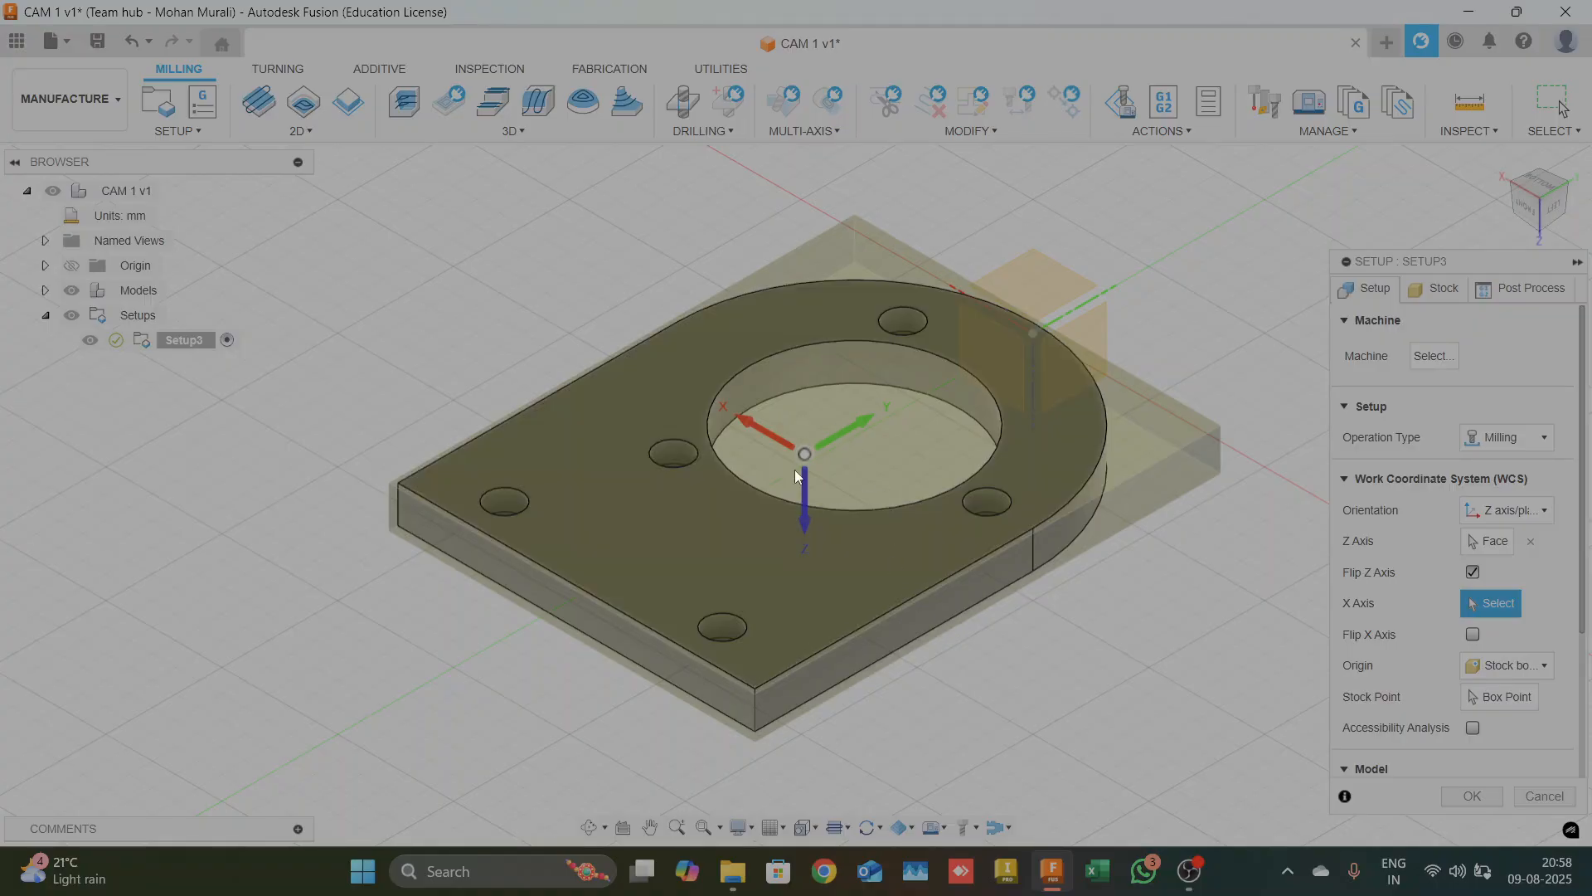
pyautogui.click(1472, 572)
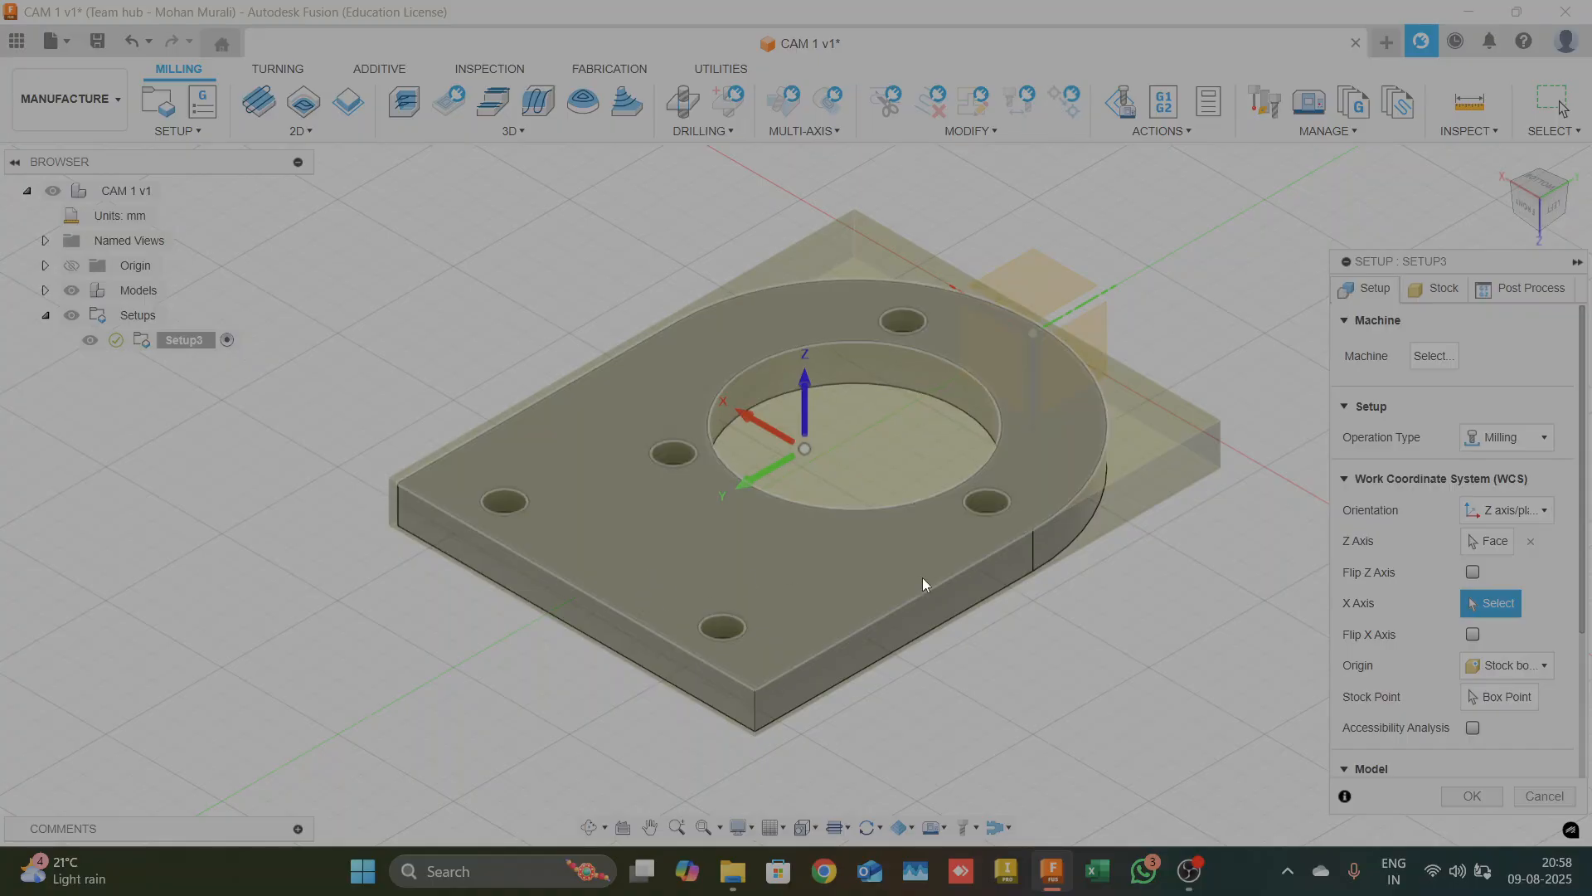
pyautogui.click(944, 575)
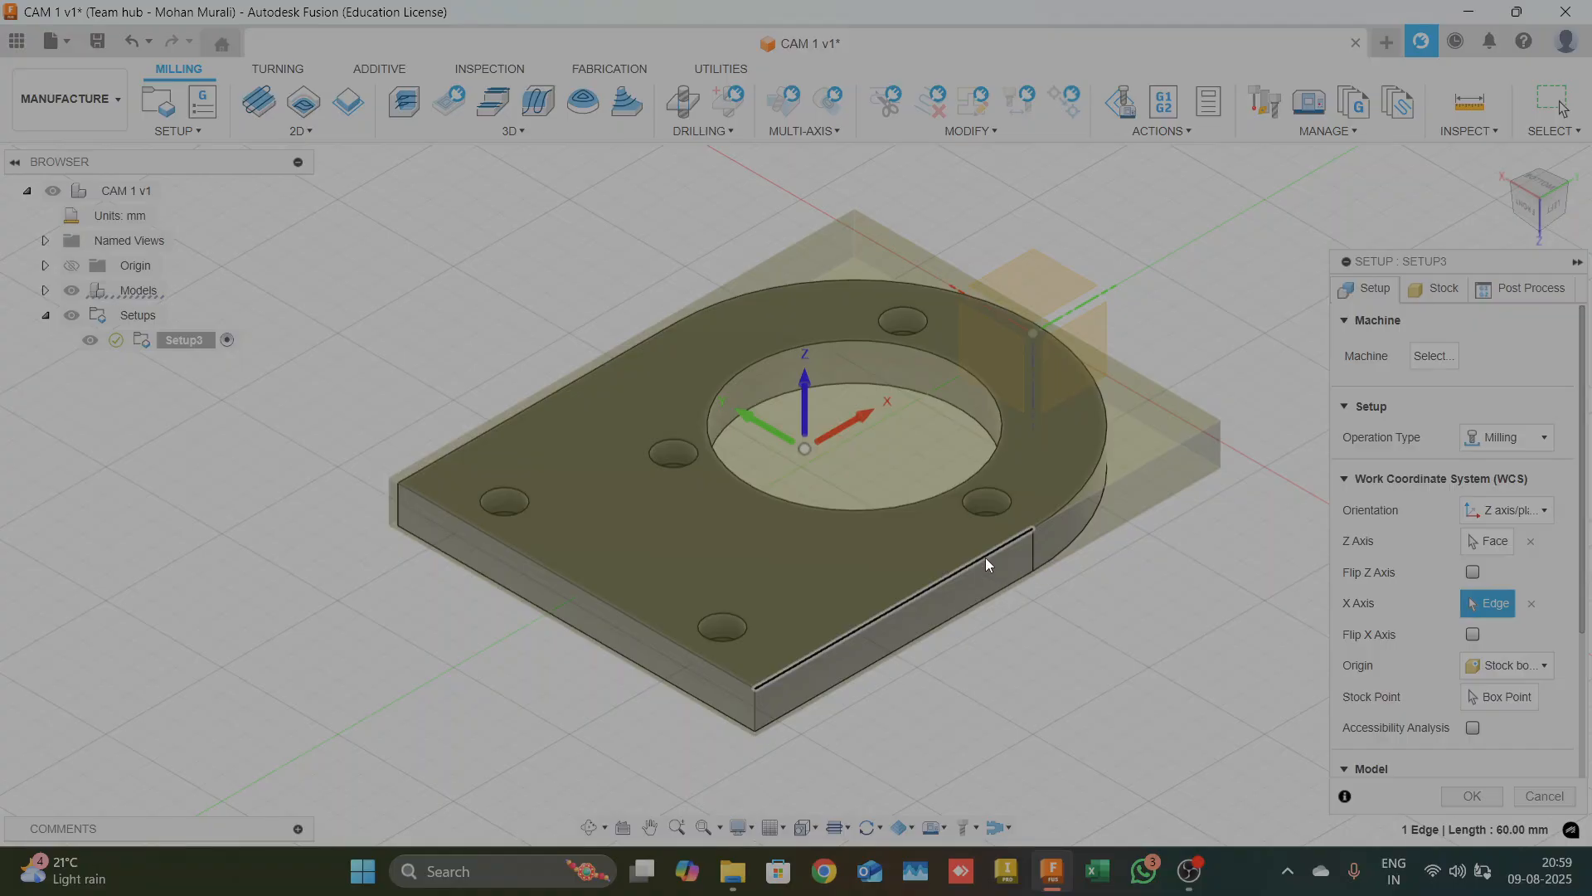
# Use a stock box point as the WCS origin and activate the stock point selection
pyautogui.click(1530, 669)
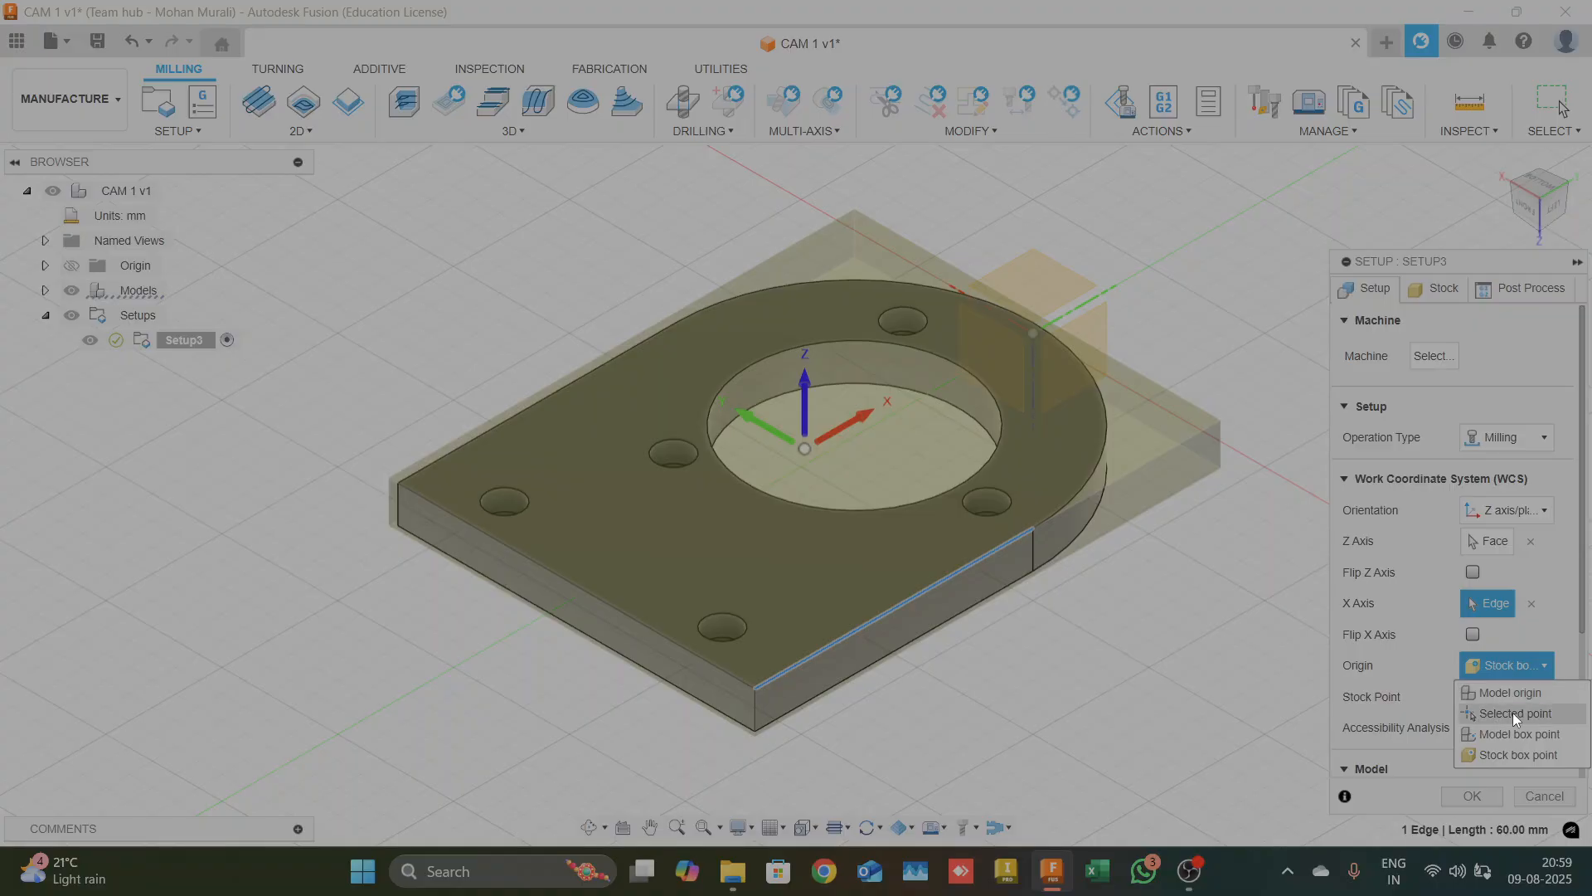
pyautogui.click(1499, 753)
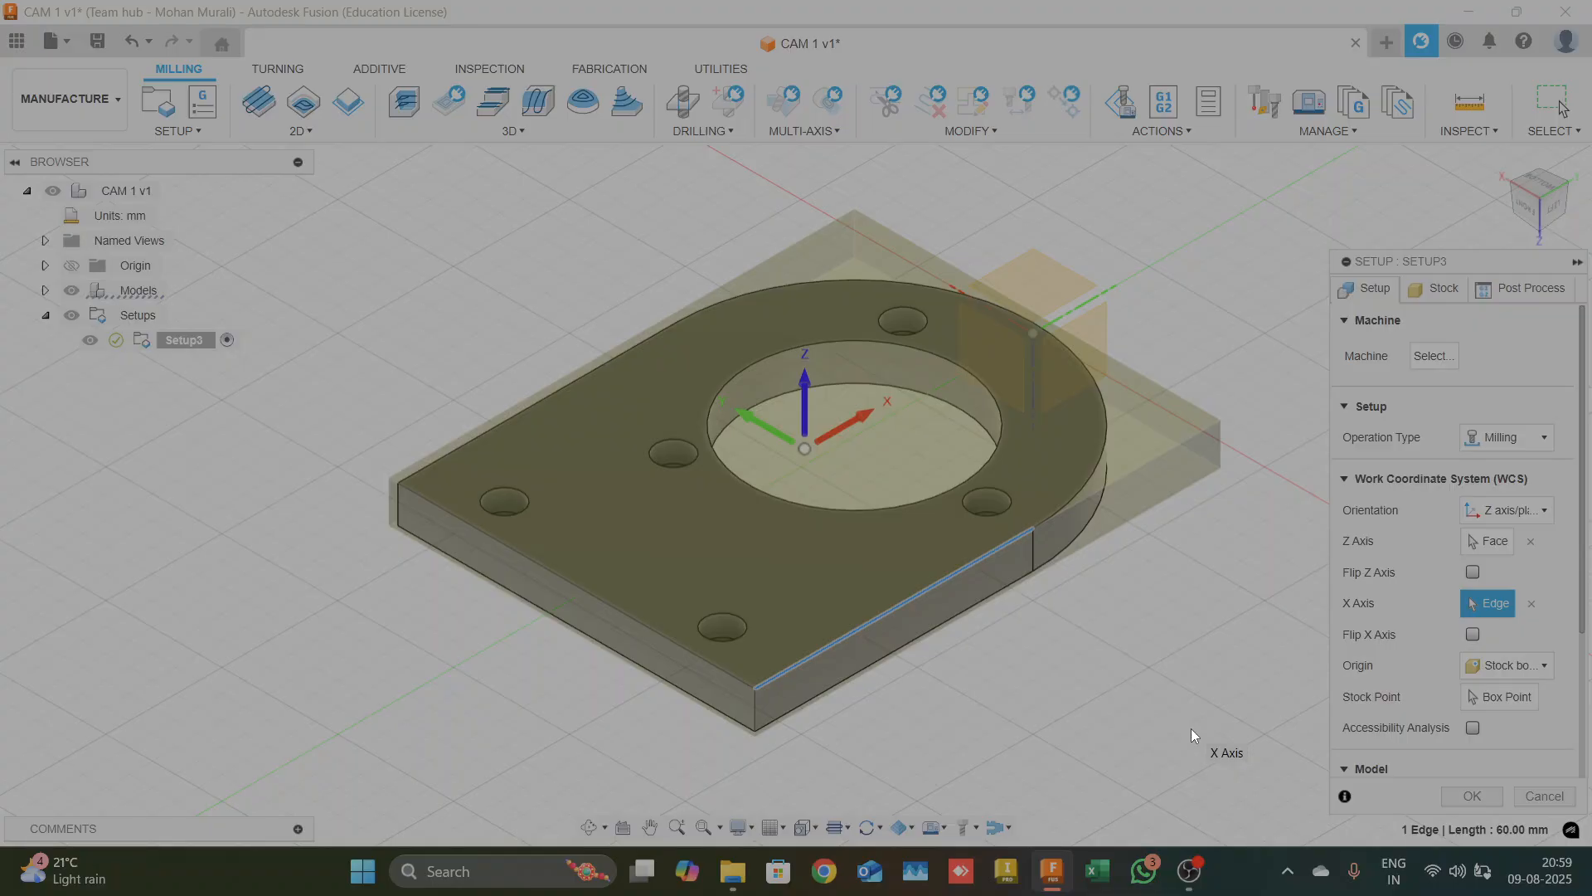
pyautogui.click(1515, 698)
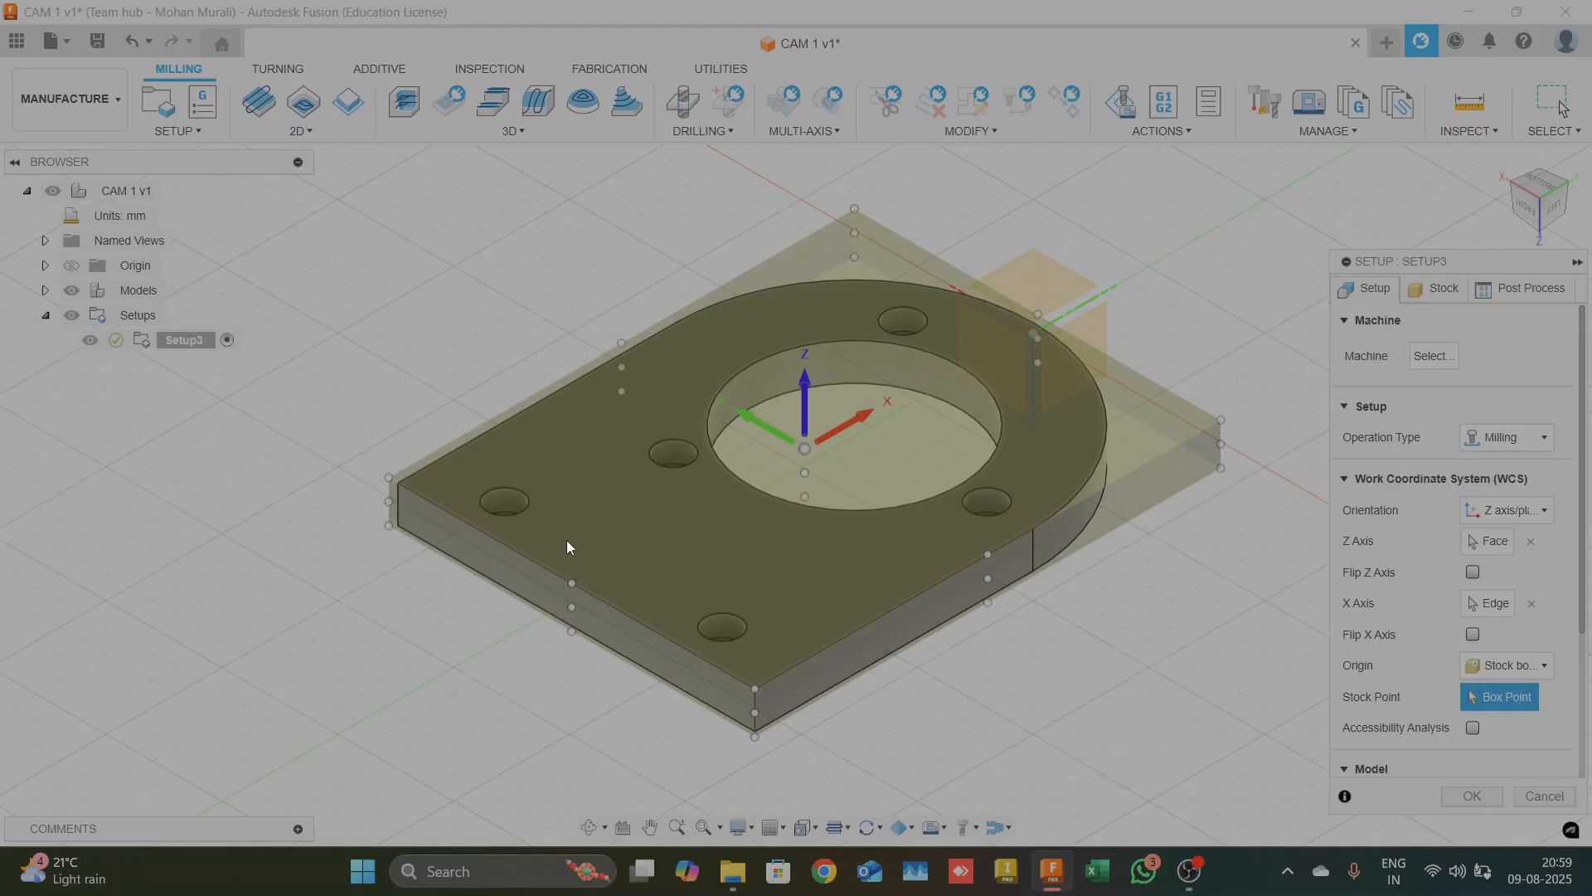
# Try the stock's upper corner beside the straight side edge as the WCS origin
pyautogui.keyDown('shift'); pyautogui.moveTo(1213, 597); pyautogui.dragTo(1161, 636, button='middle'); pyautogui.keyUp('shift')
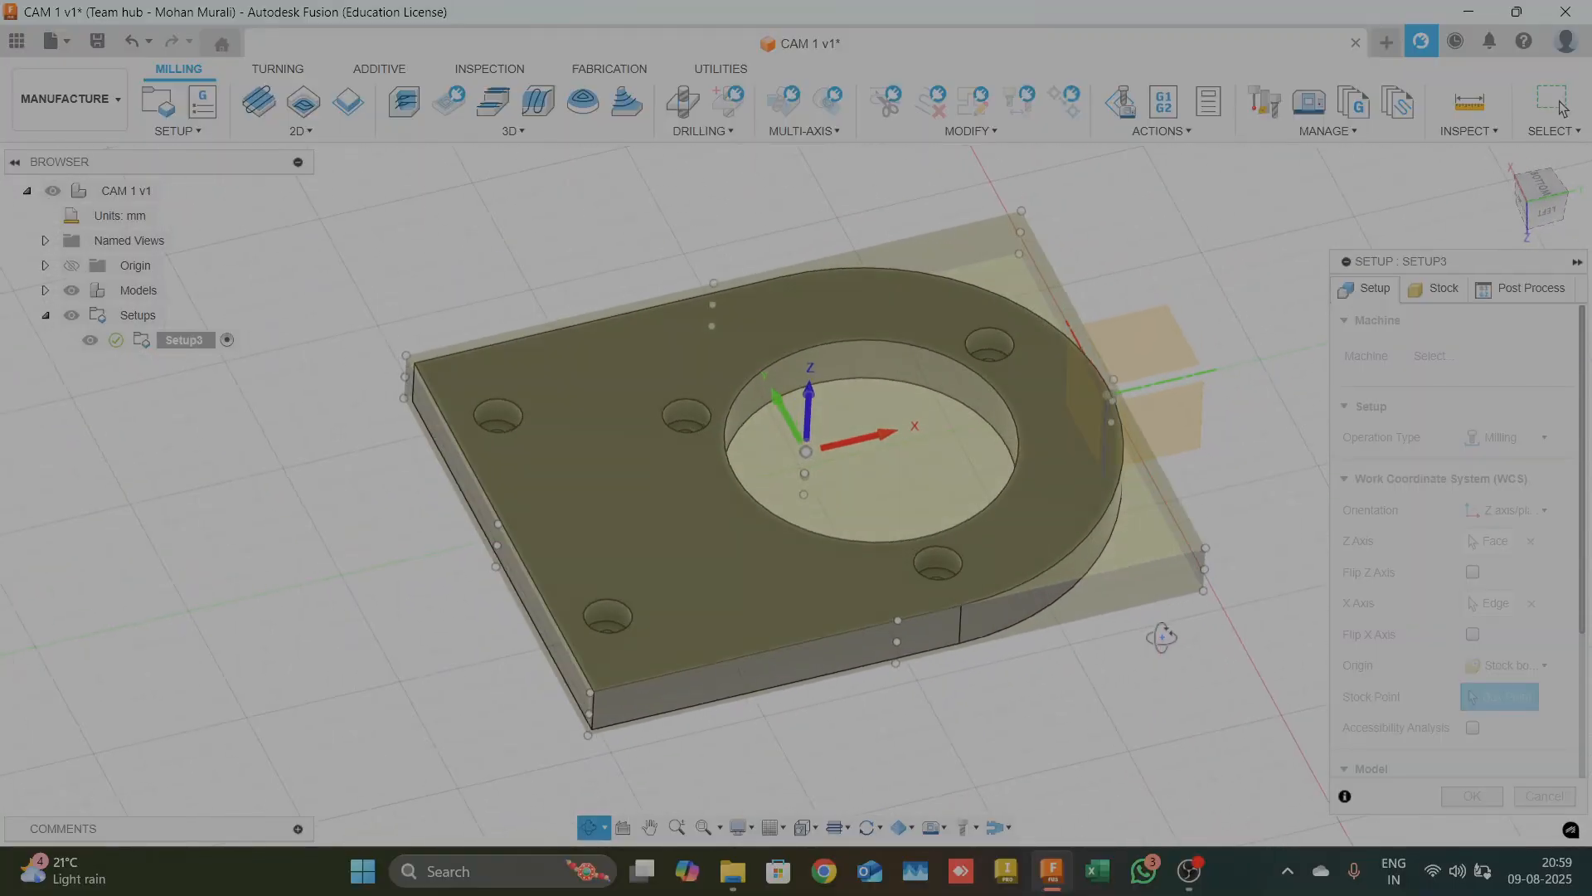
pyautogui.click(899, 620)
pyautogui.click(594, 693)
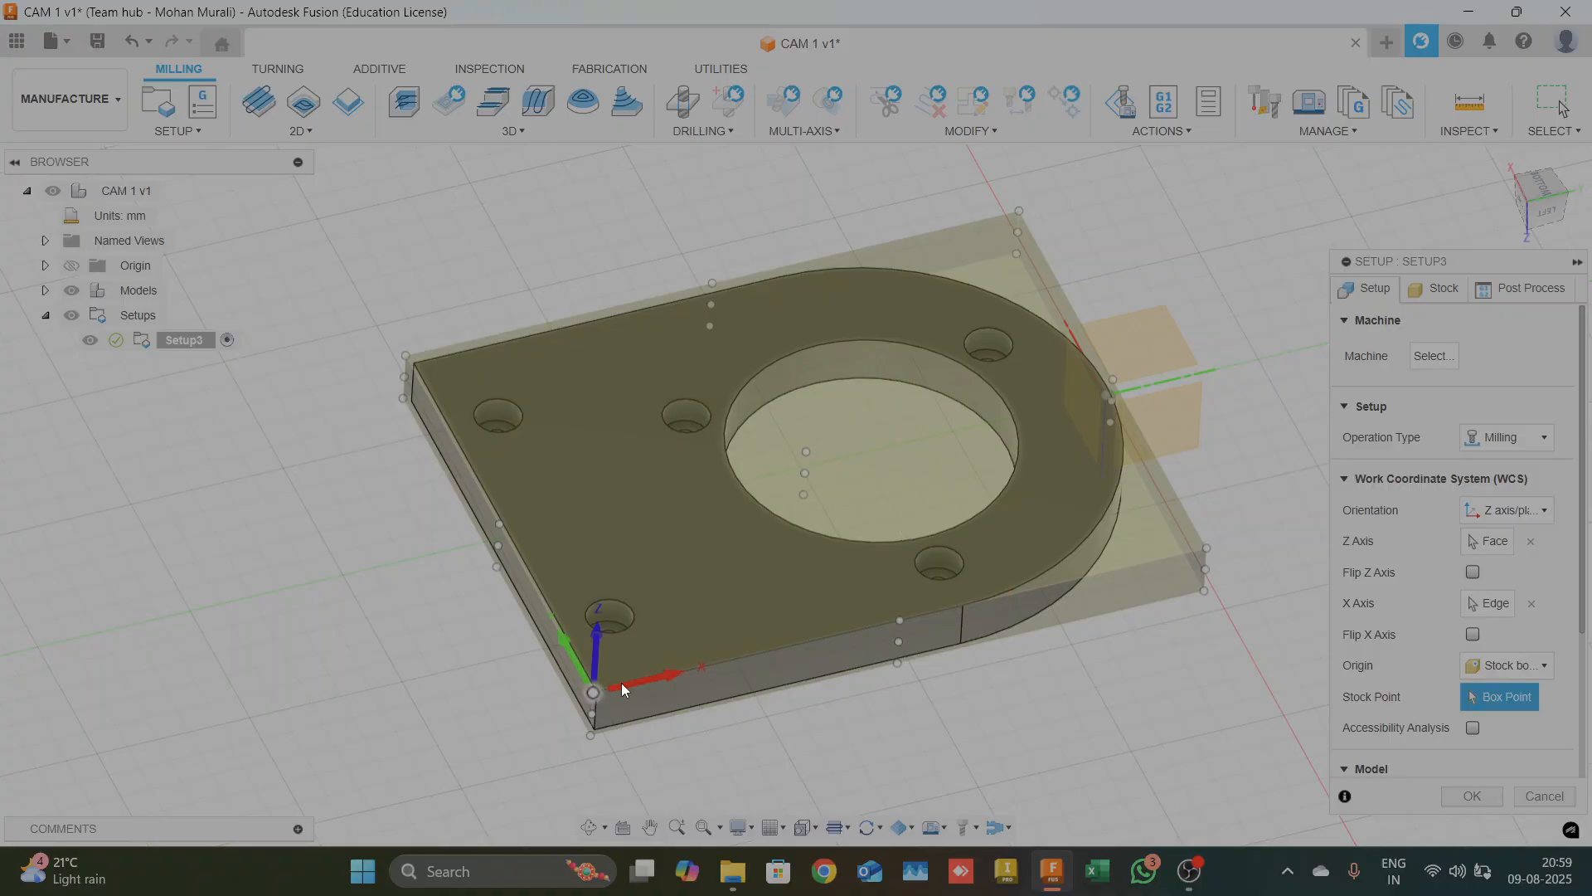
pyautogui.moveTo(1138, 716)
pyautogui.keyDown('shift'); pyautogui.mouseDown(button='middle')
pyautogui.moveTo(1139, 670)
pyautogui.moveTo(1127, 699)
pyautogui.mouseUp(button='middle'); pyautogui.keyUp('shift')
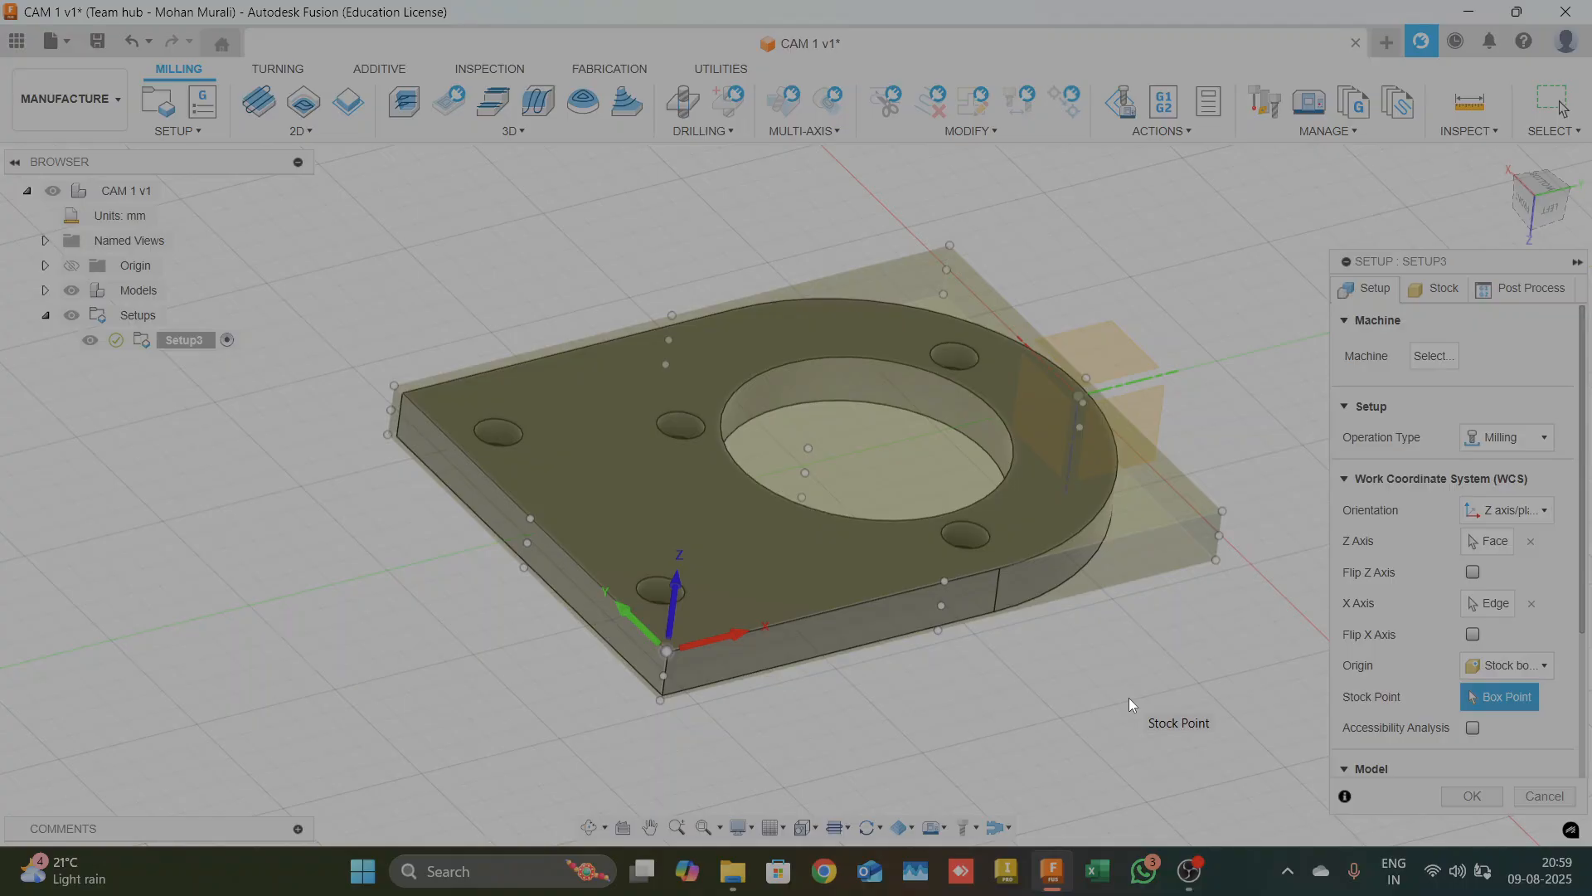
# Place the WCS origin at the centre point of the stock's upper face
pyautogui.click(807, 449)
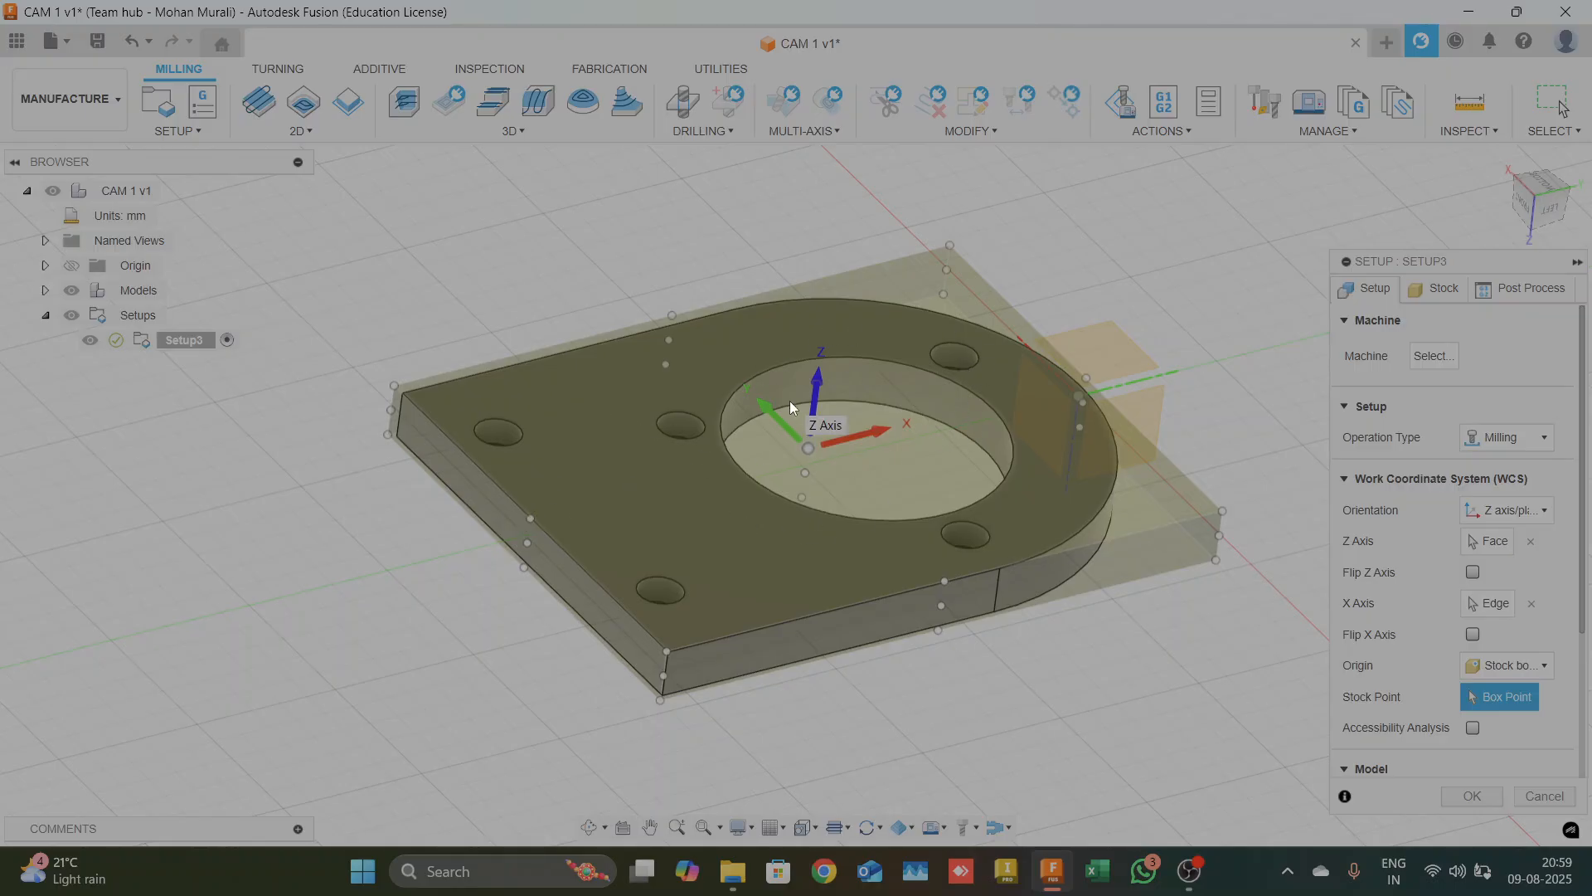
pyautogui.keyDown('shift'); pyautogui.moveTo(1201, 311); pyautogui.dragTo(1167, 292, button='middle'); pyautogui.keyUp('shift')
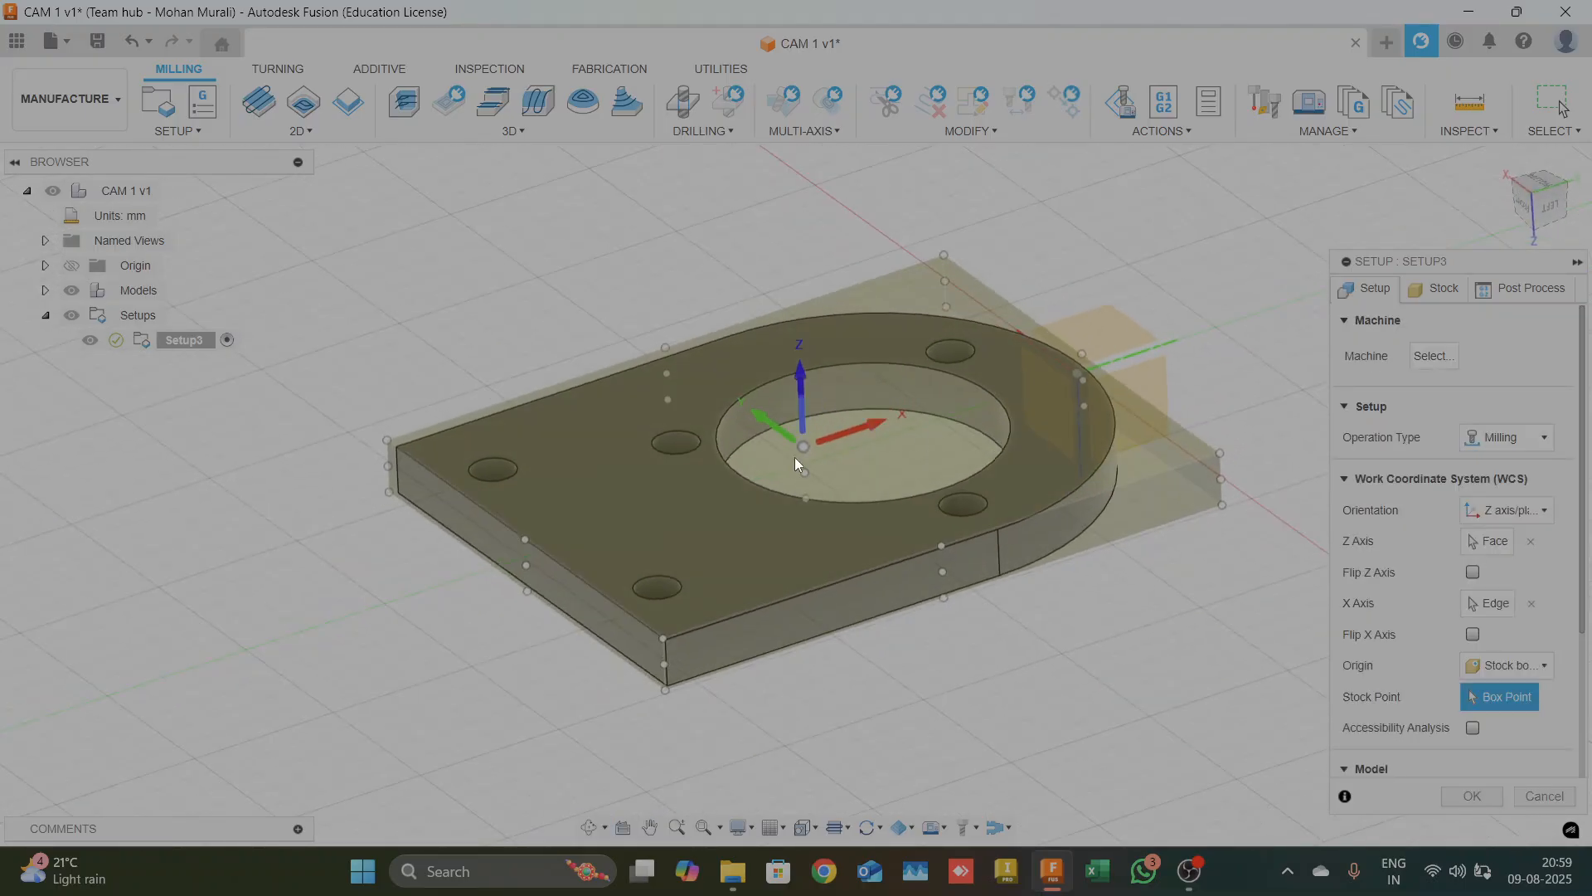
pyautogui.moveTo(1086, 598); pyautogui.dragTo(1021, 580, button='middle')
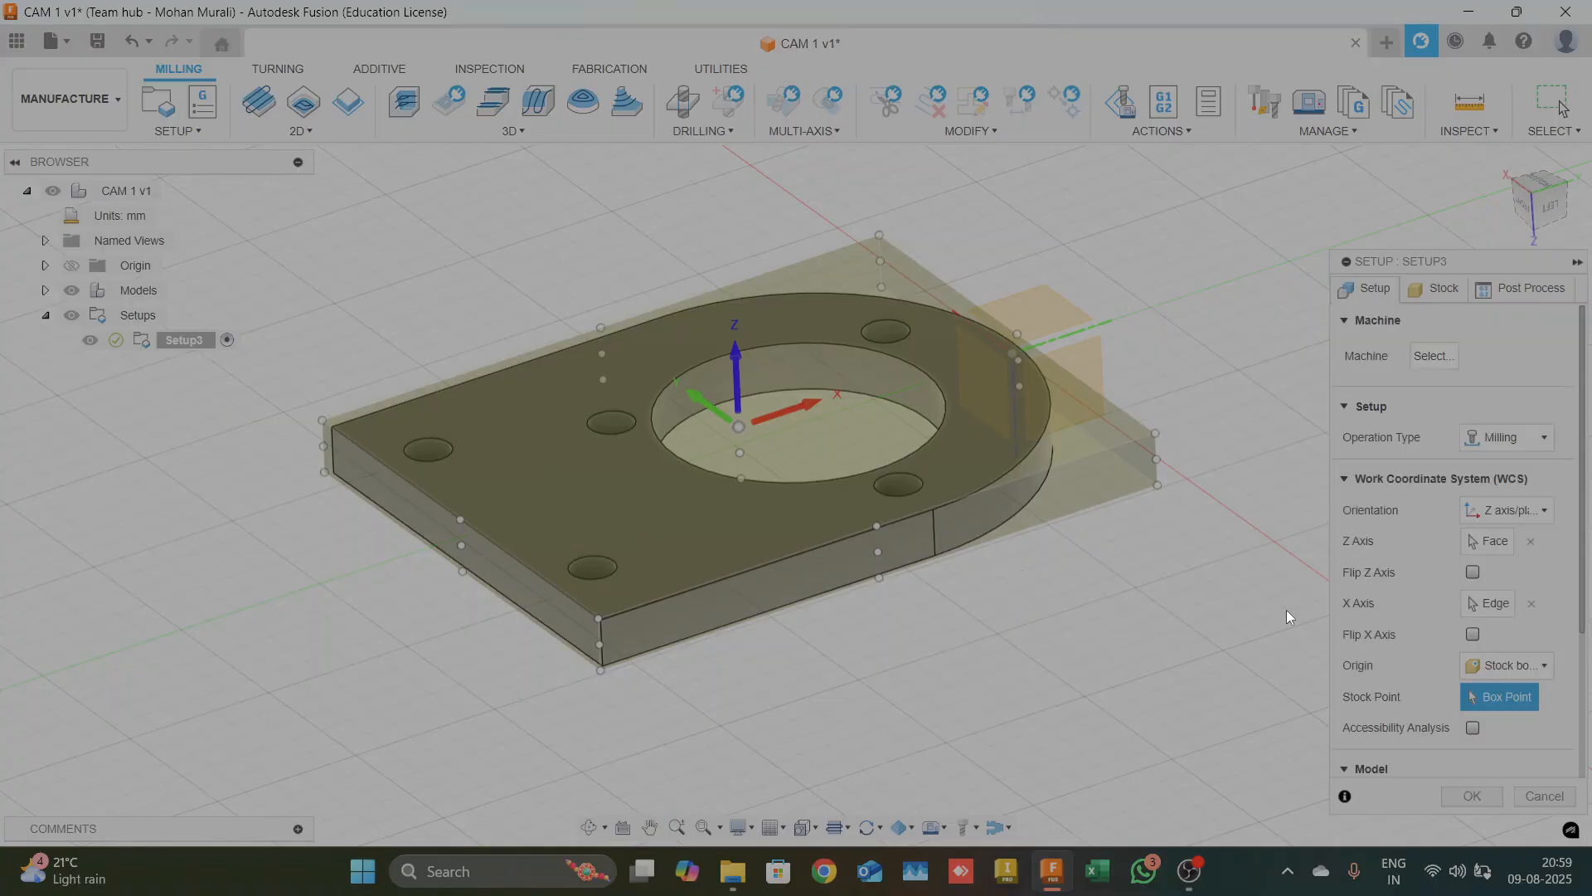
# Try a relative size box for the stock with a 10 mm side offset
pyautogui.click(1440, 285)
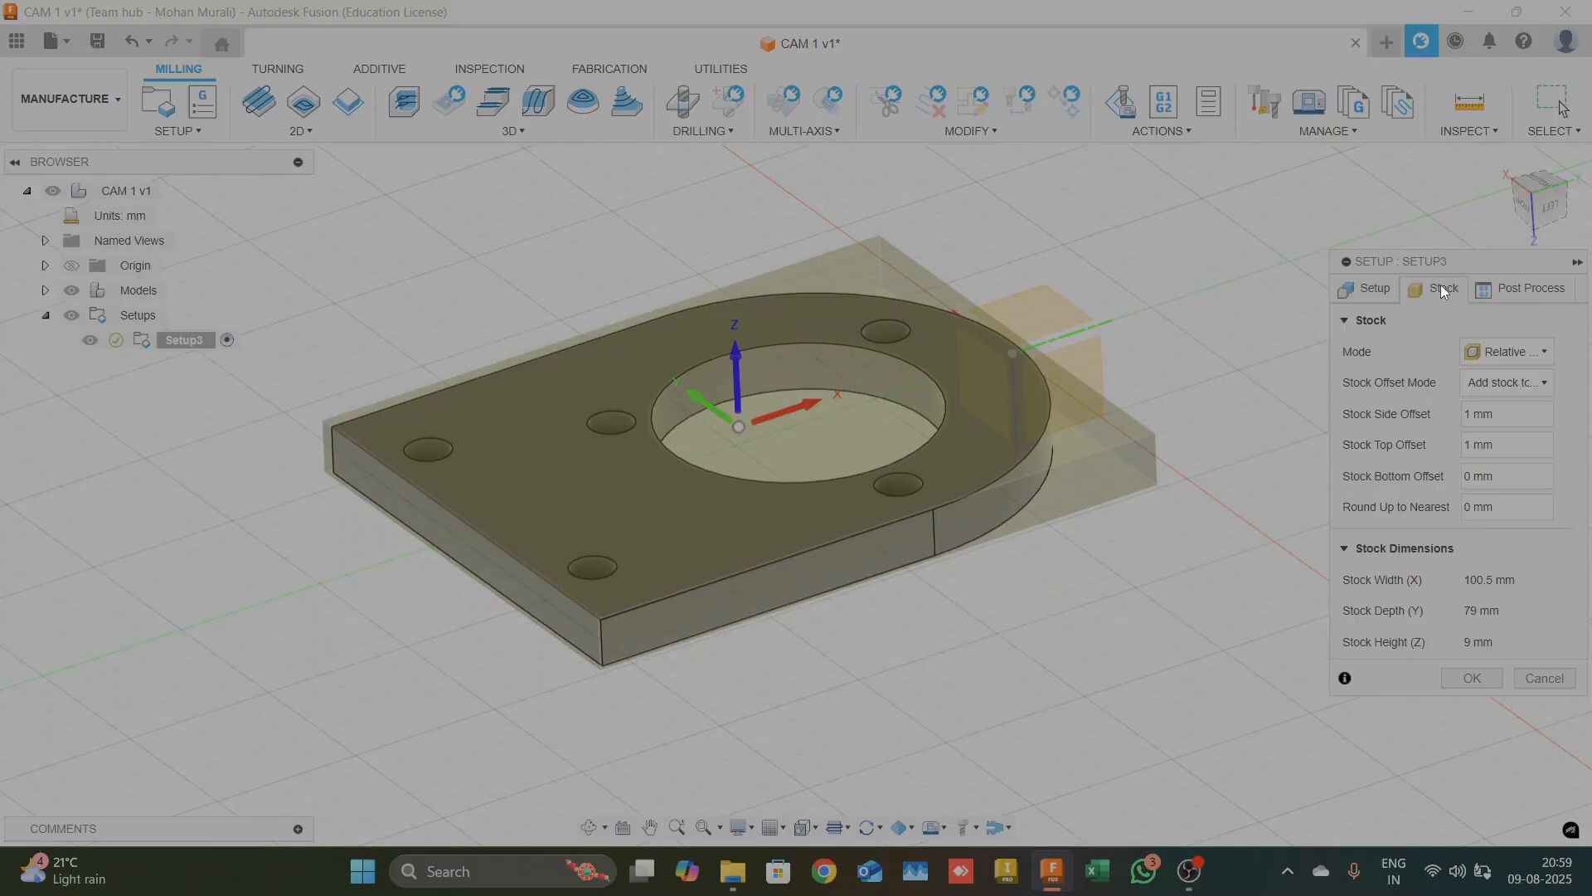
pyautogui.click(1511, 348)
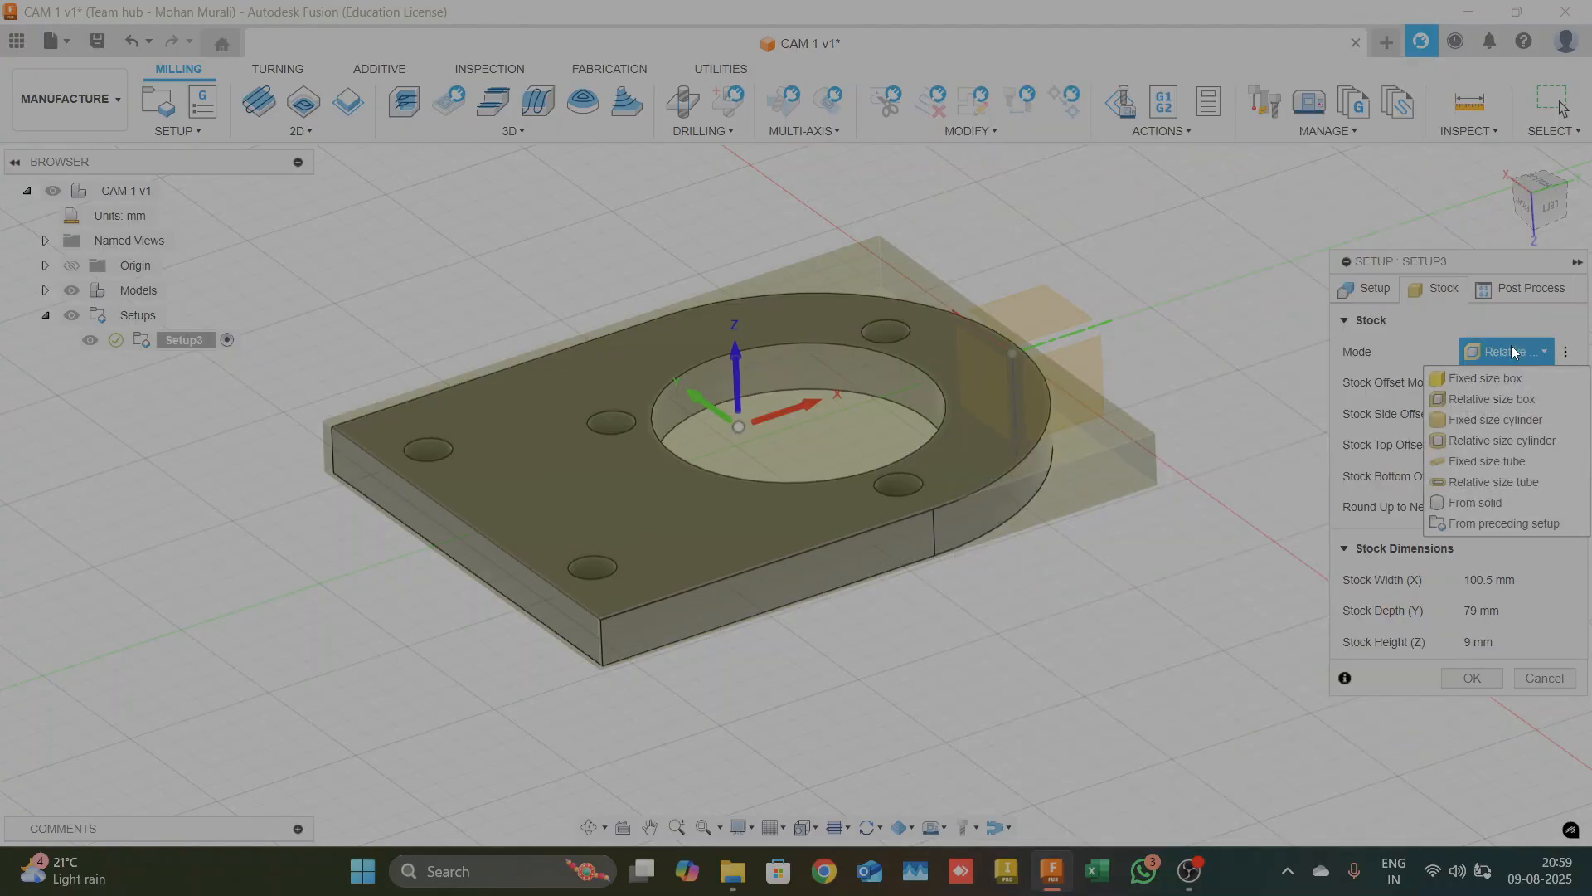
pyautogui.click(1491, 399)
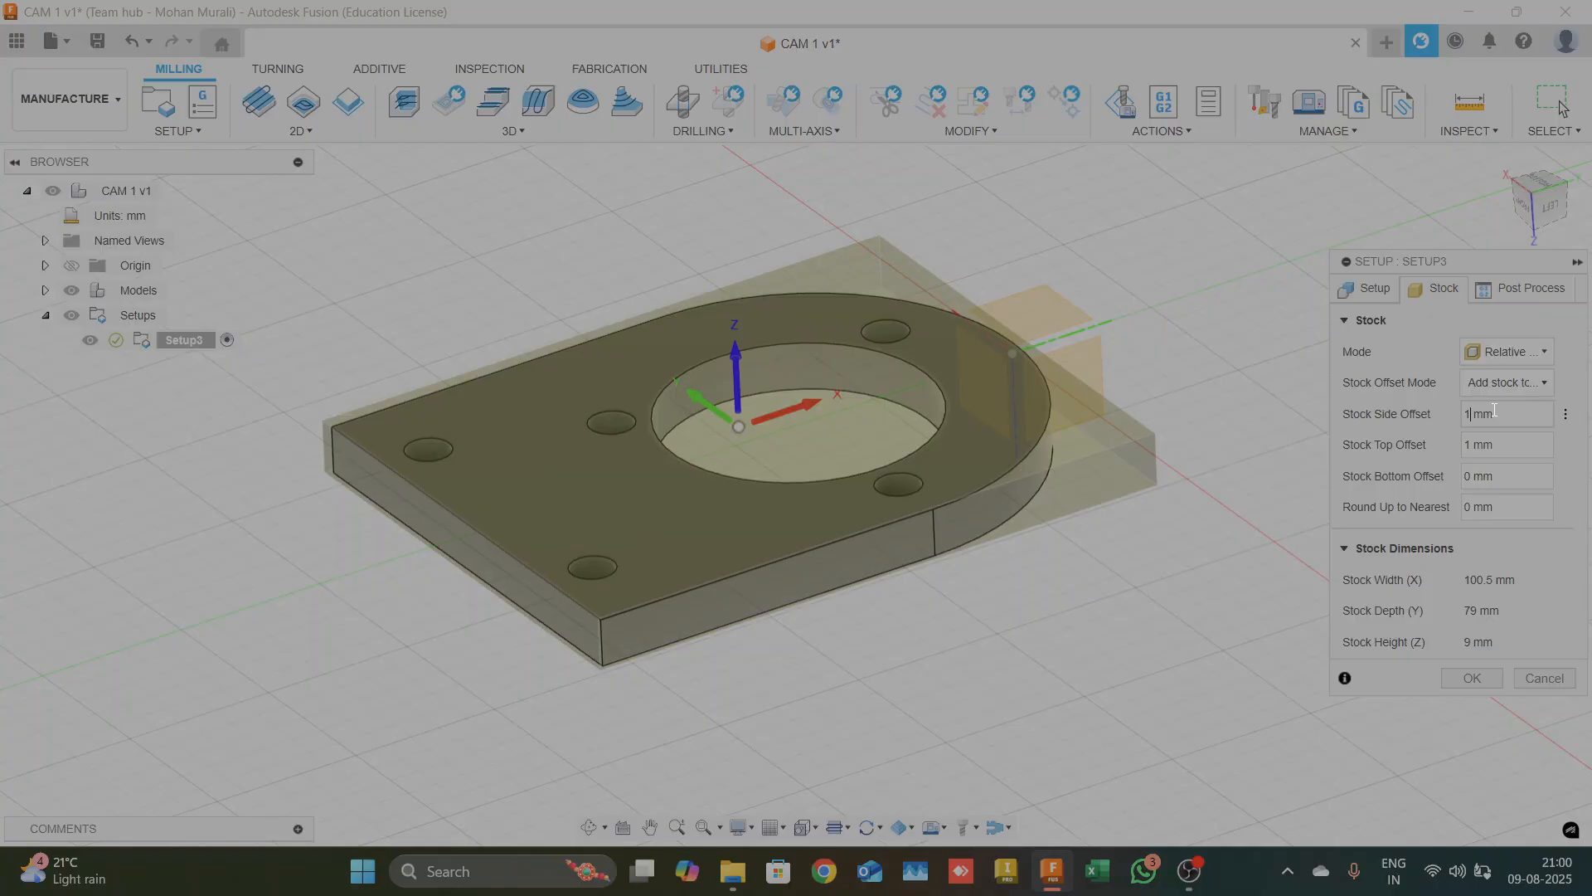
pyautogui.write('0')
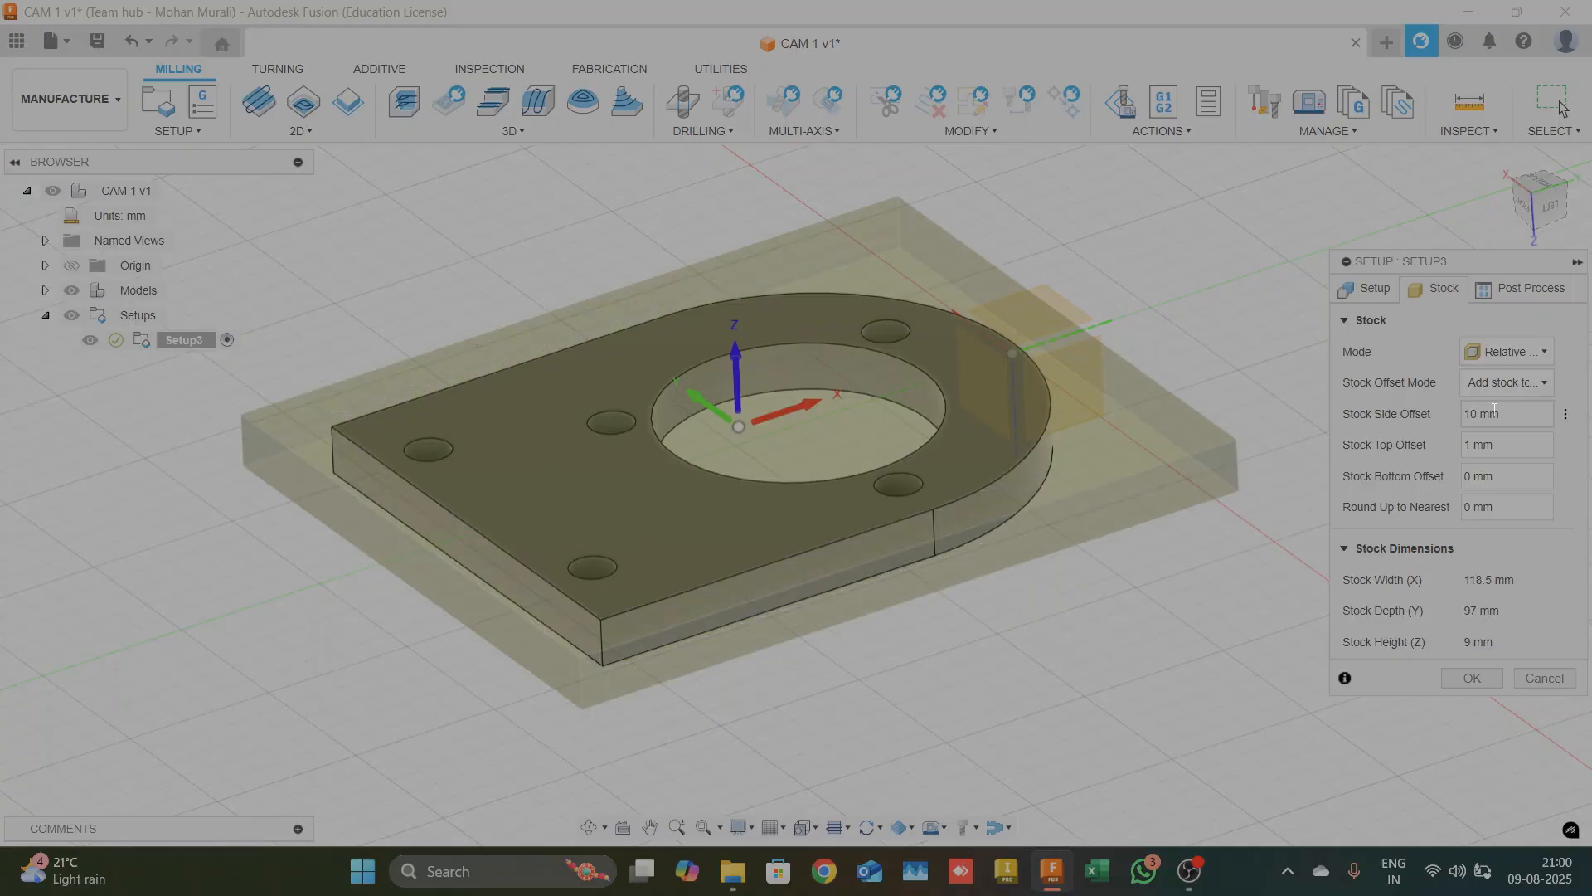
pyautogui.press('BackSpace')
# Define the stock as a fixed size box and set its height (Z) to 15 mm
pyautogui.click(1497, 355)
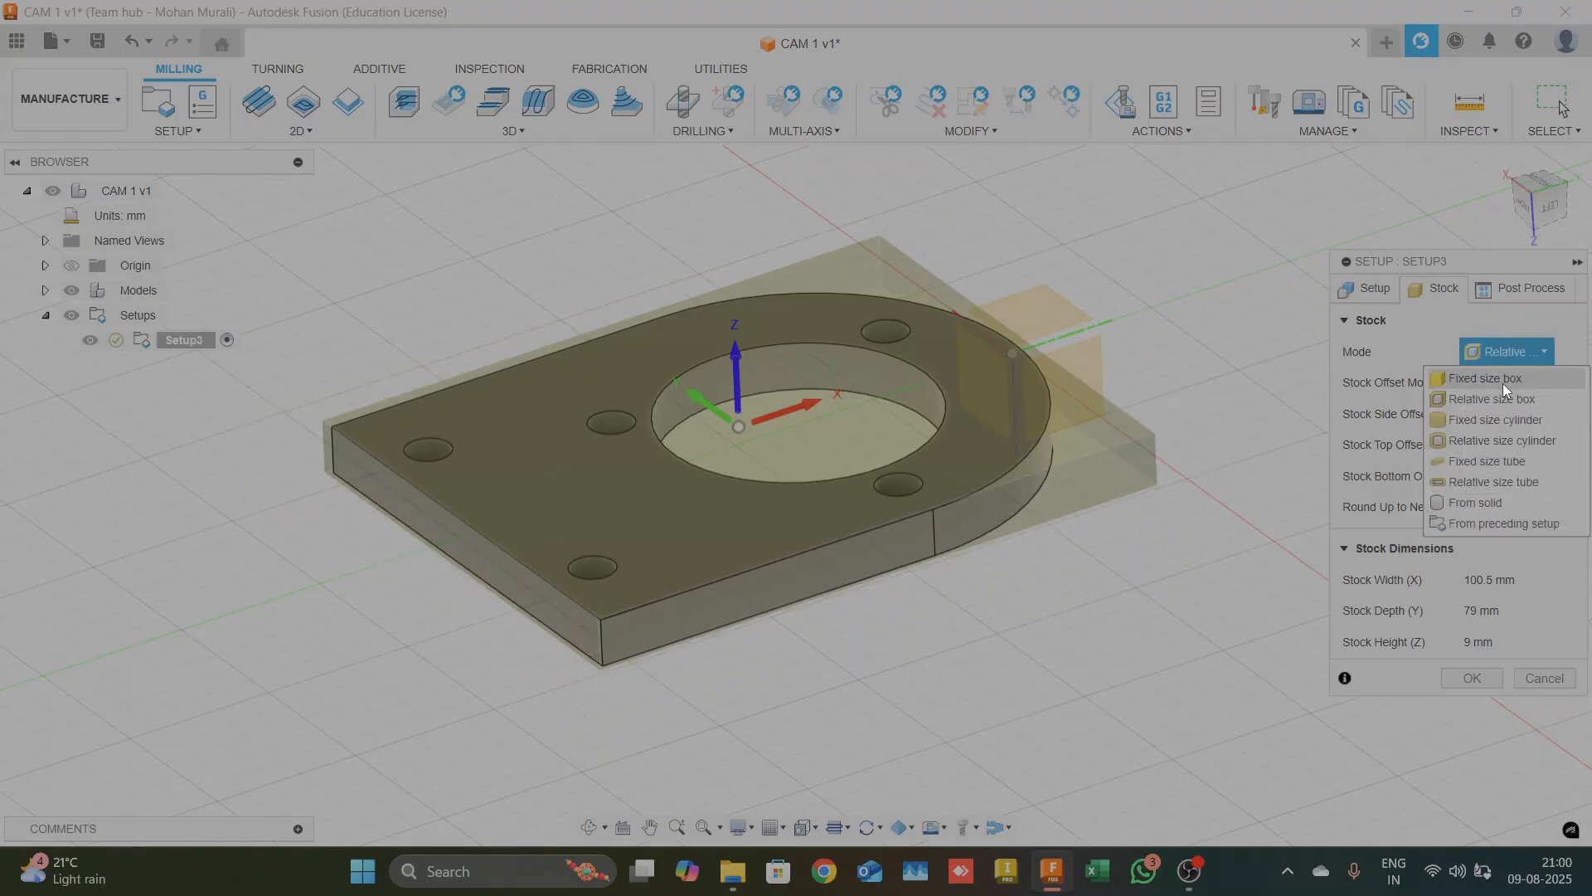
pyautogui.click(1505, 384)
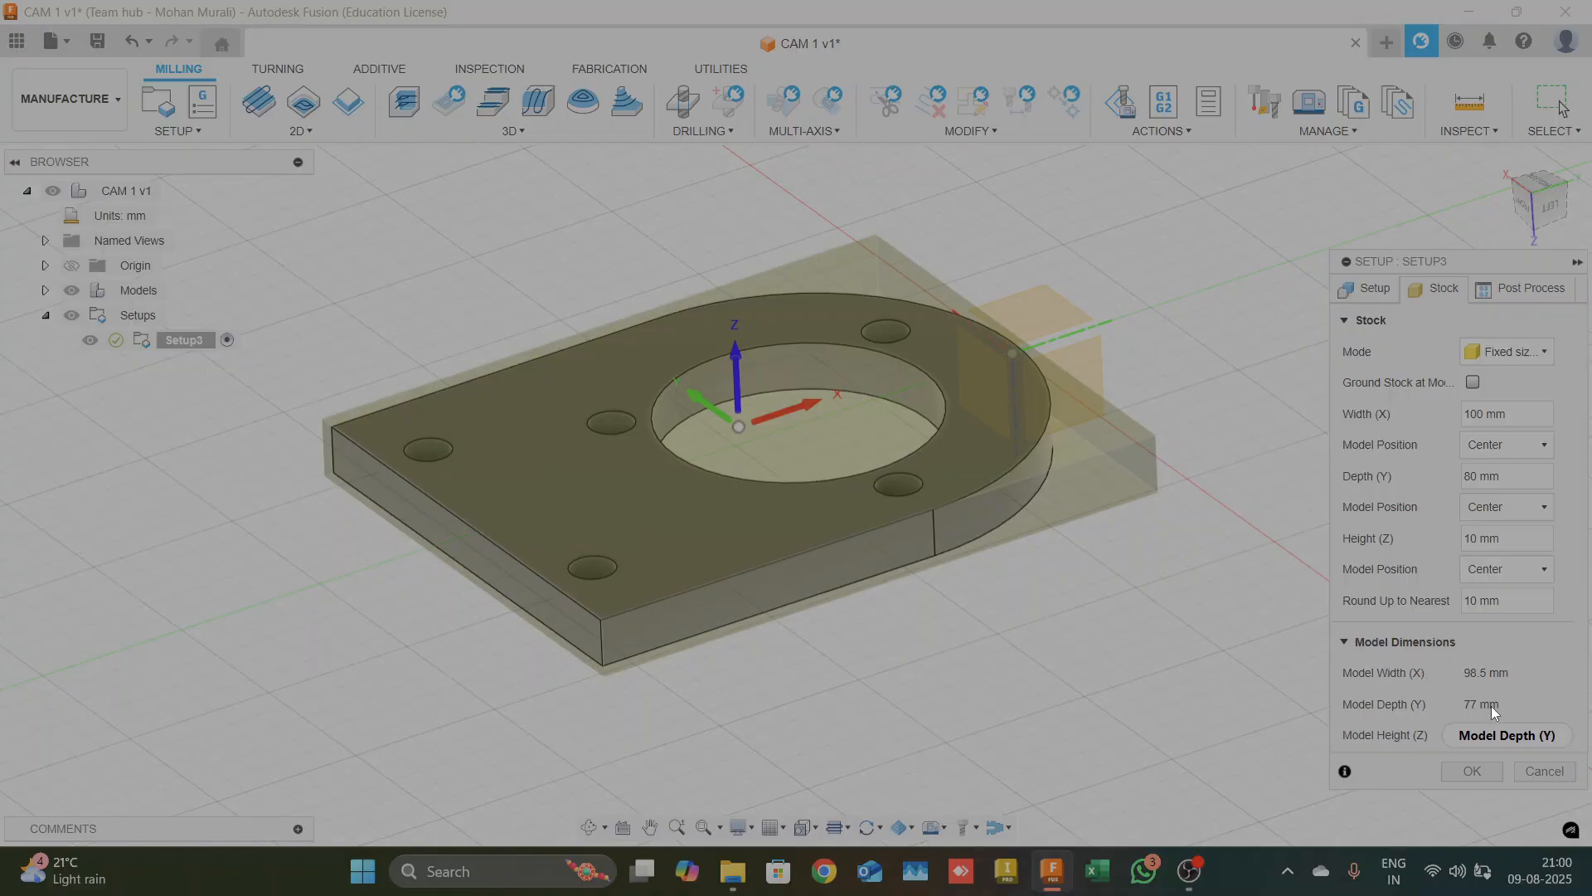
pyautogui.click(1469, 415)
pyautogui.doubleClick(1477, 539)
pyautogui.write('15')
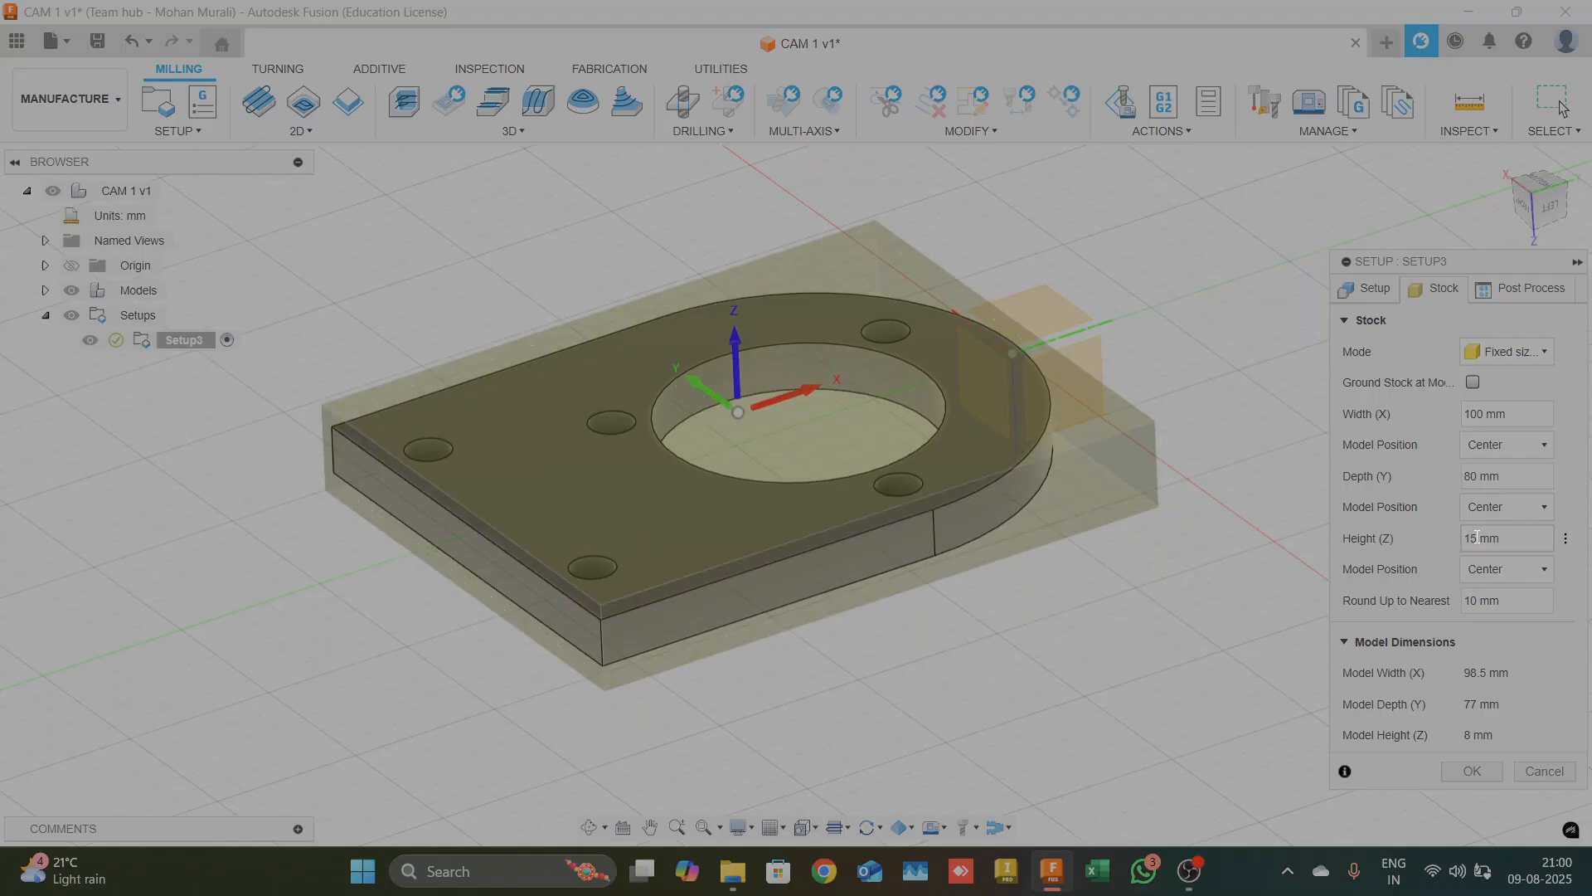
# Position the model within the stock's height by an offset from top (+Z) of 0.5 mm
pyautogui.click(1550, 207)
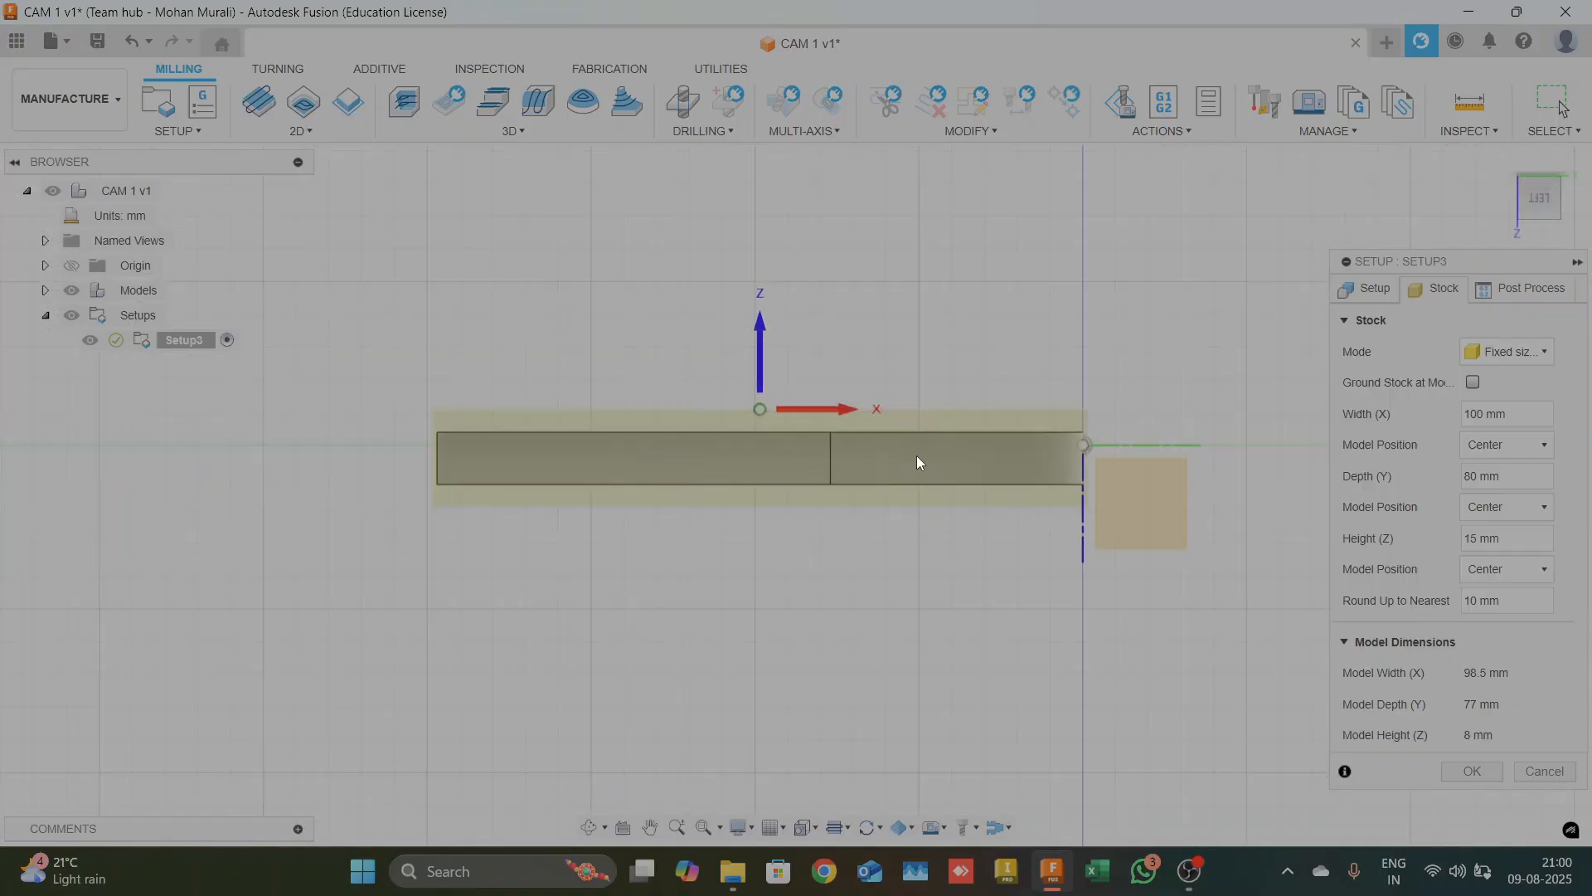
pyautogui.click(1514, 567)
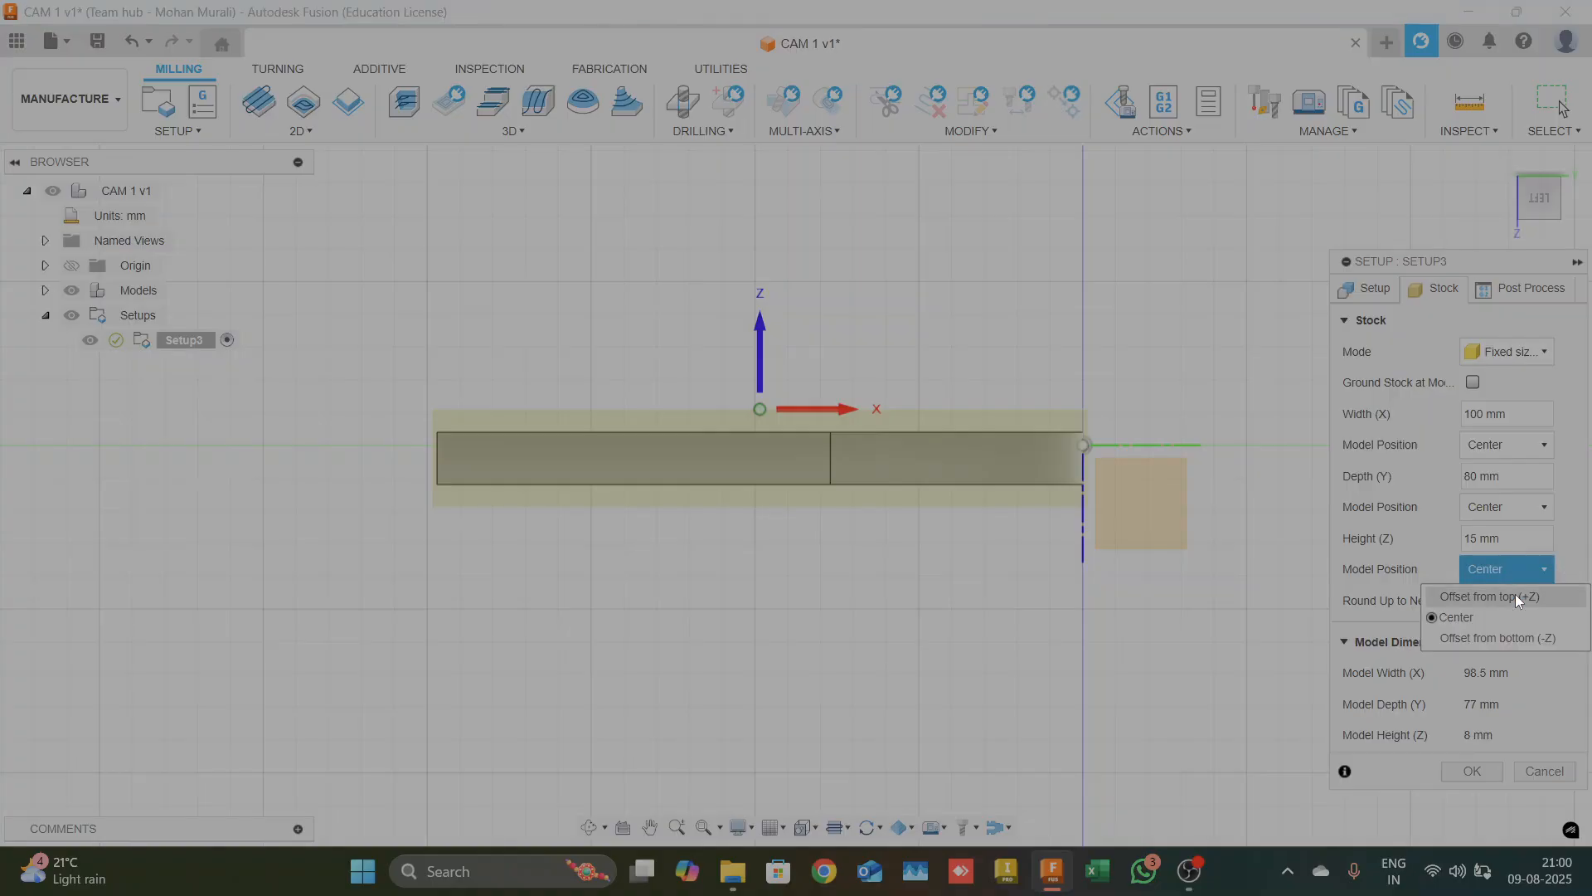
pyautogui.click(1515, 595)
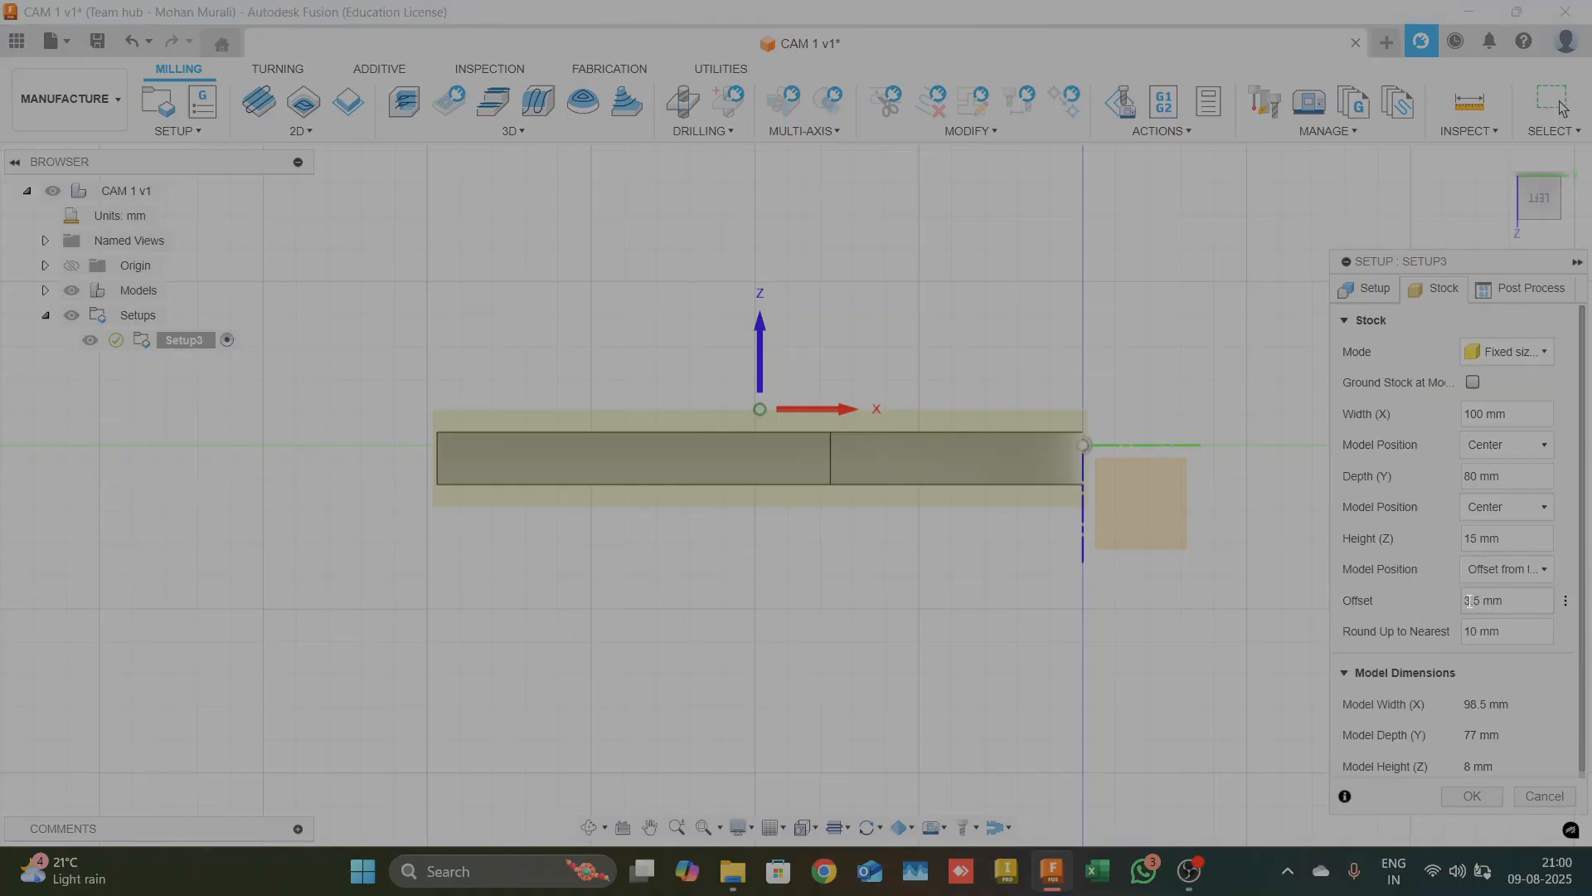
pyautogui.click(1472, 599)
pyautogui.press('BackSpace')
pyautogui.write('0')
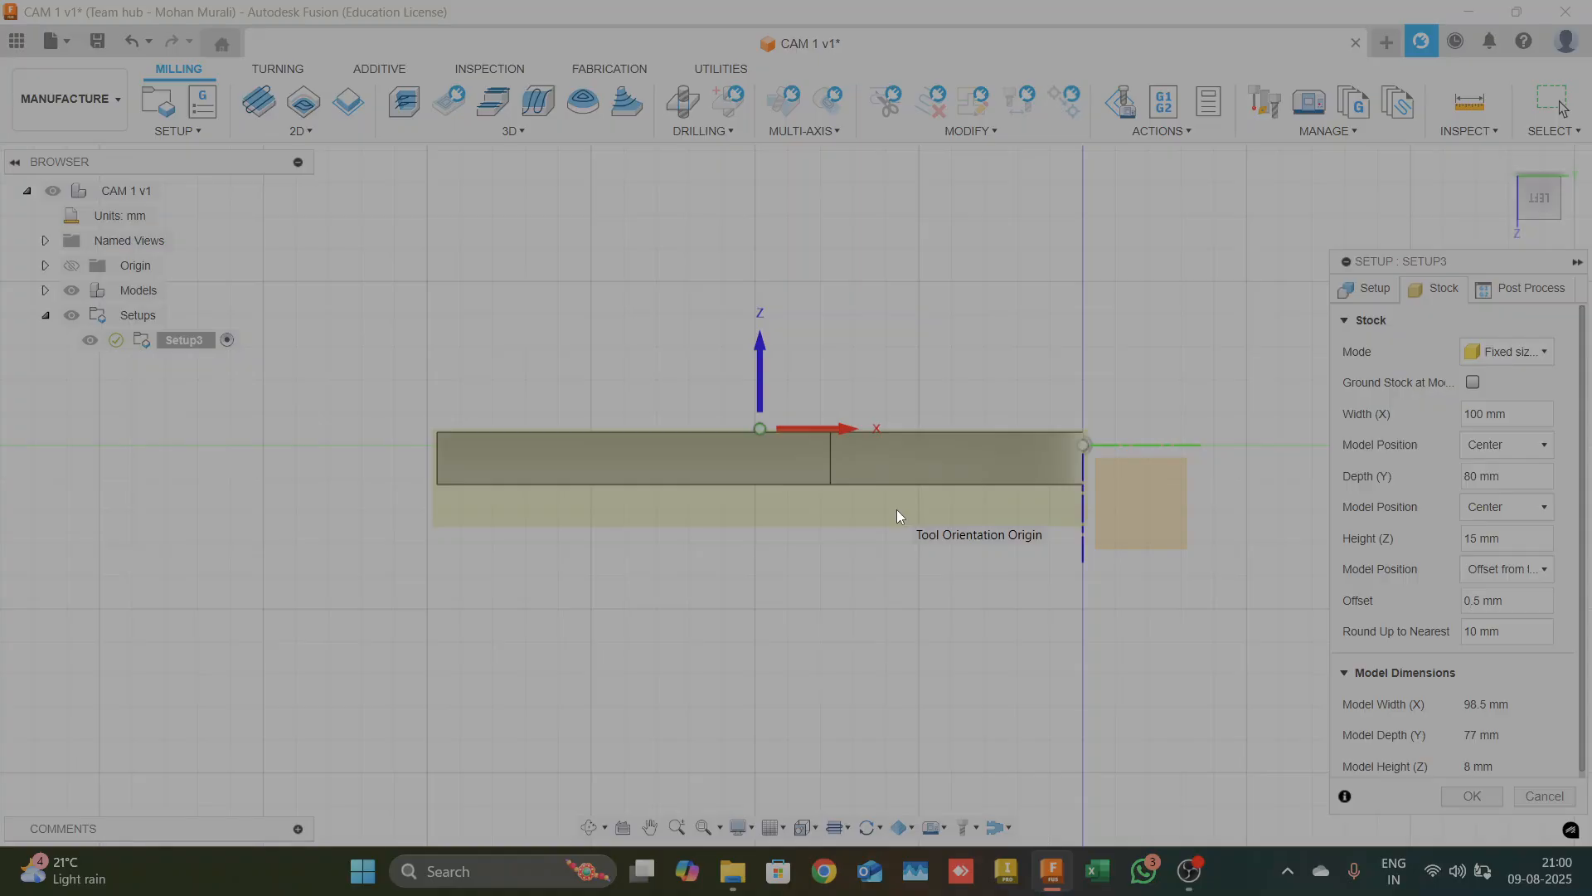
pyautogui.keyDown('shift'); pyautogui.moveTo(904, 559); pyautogui.dragTo(1003, 530, button='middle'); pyautogui.keyUp('shift')
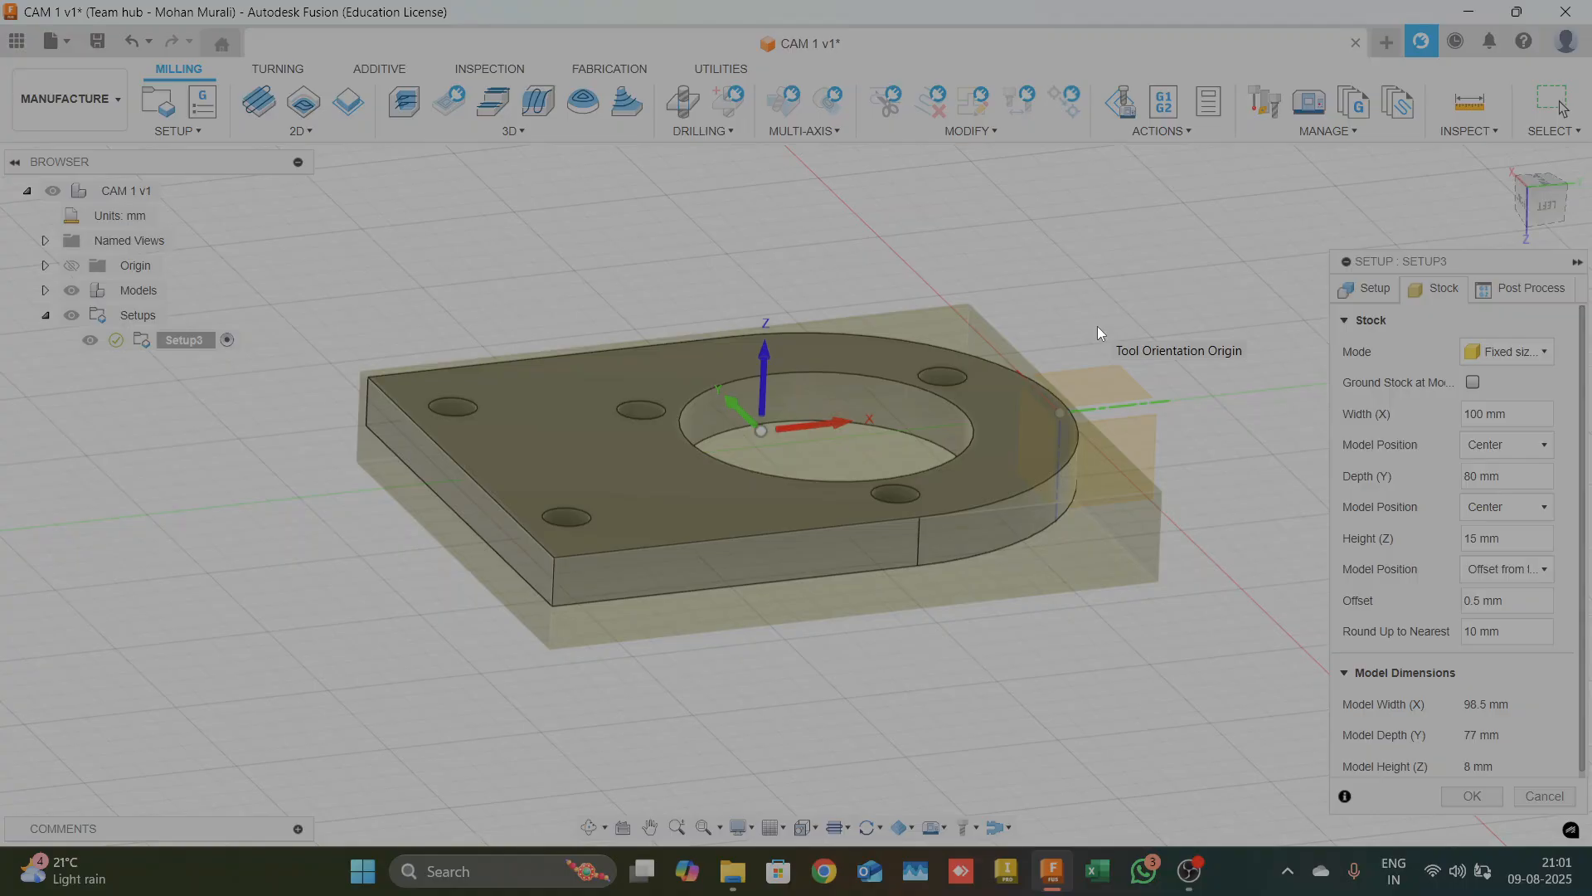
# Enter the program comment "1st Setup", set the WCS offset to 1, and finish the setup
pyautogui.click(1529, 292)
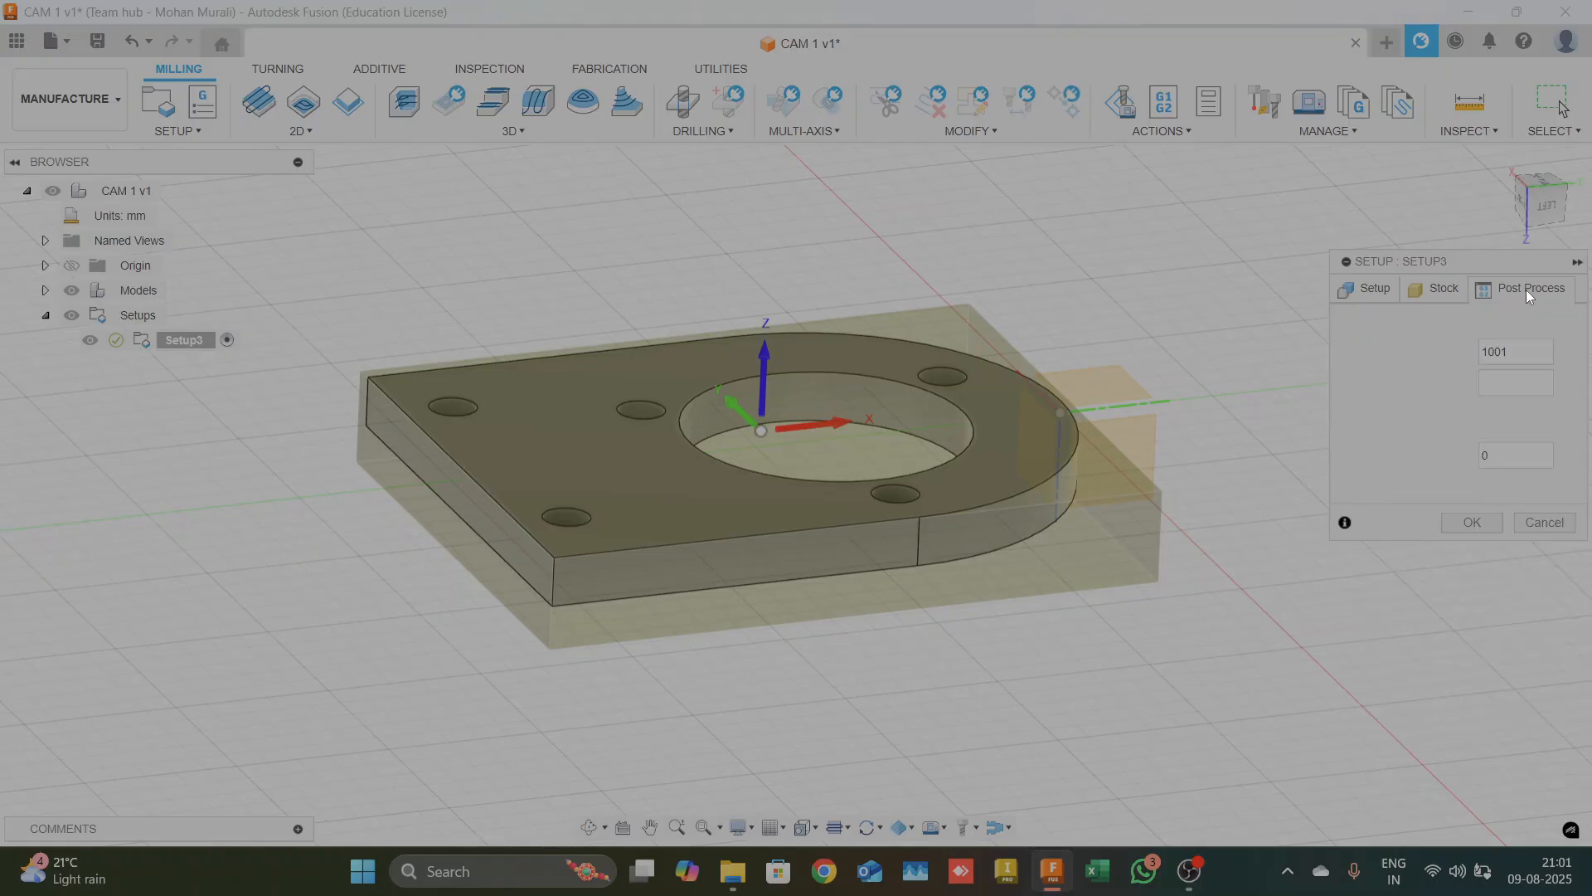
pyautogui.click(1505, 374)
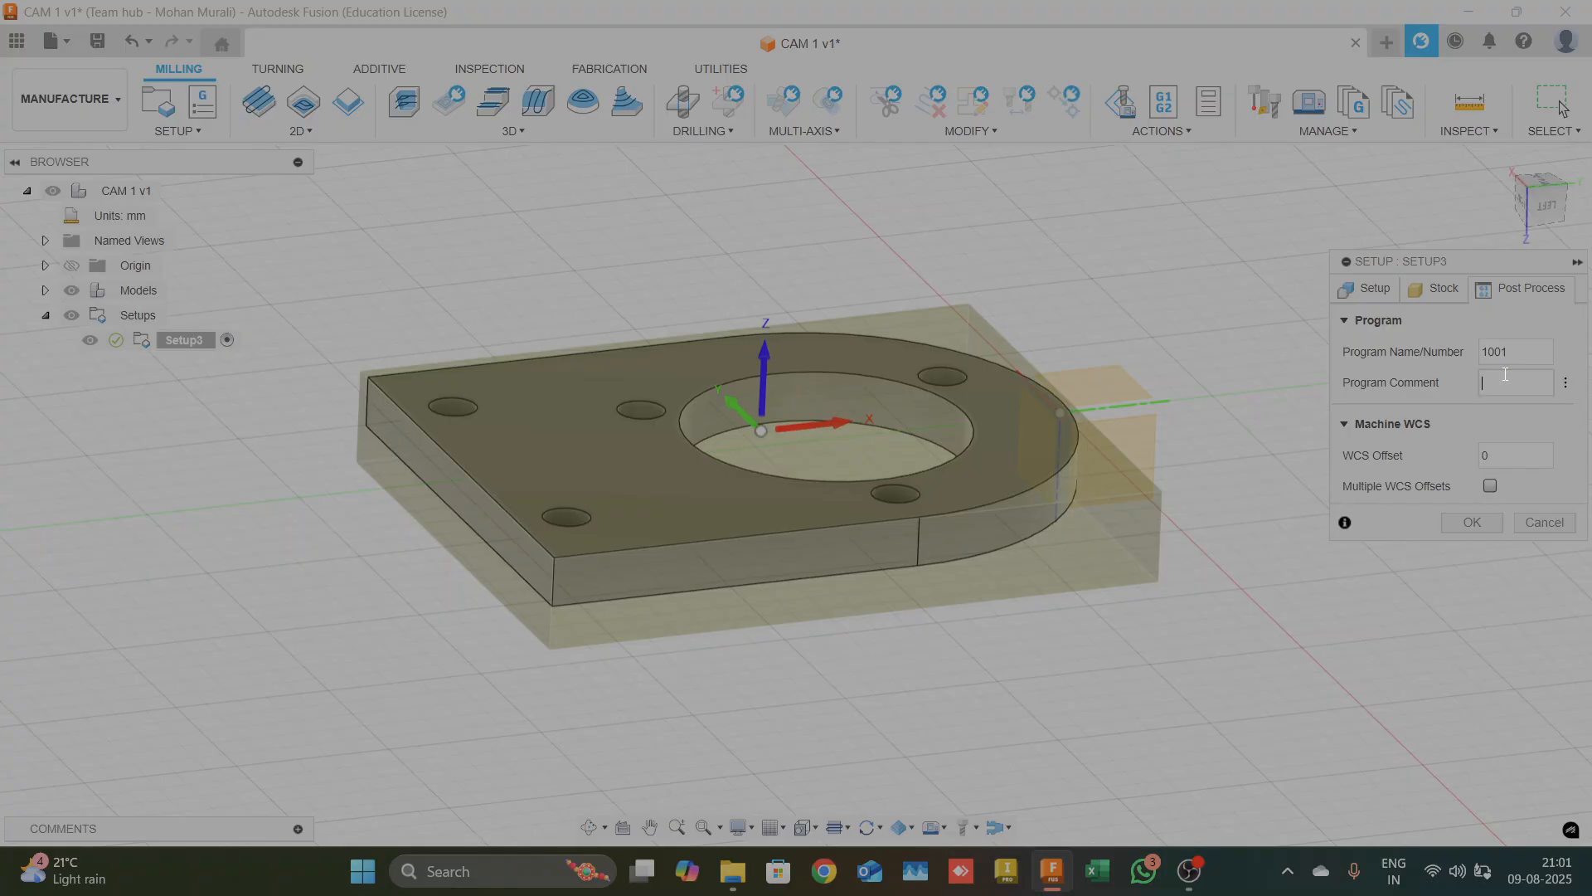
pyautogui.write('1st Setup')
pyautogui.click(1486, 455)
pyautogui.write('1')
pyautogui.click(1491, 523)
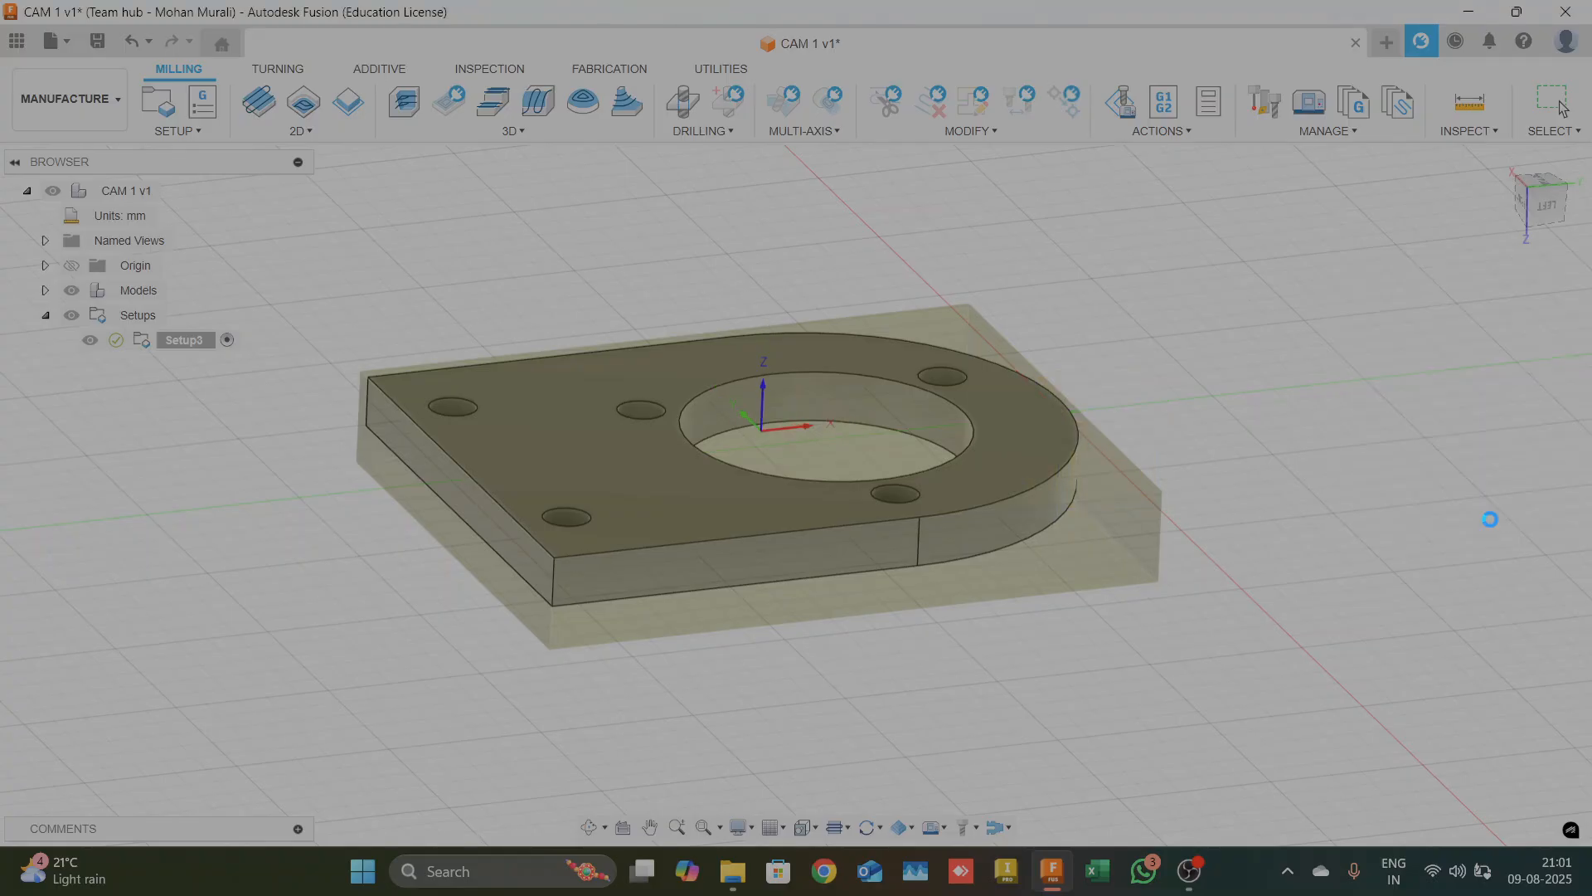
pyautogui.click(1531, 192)
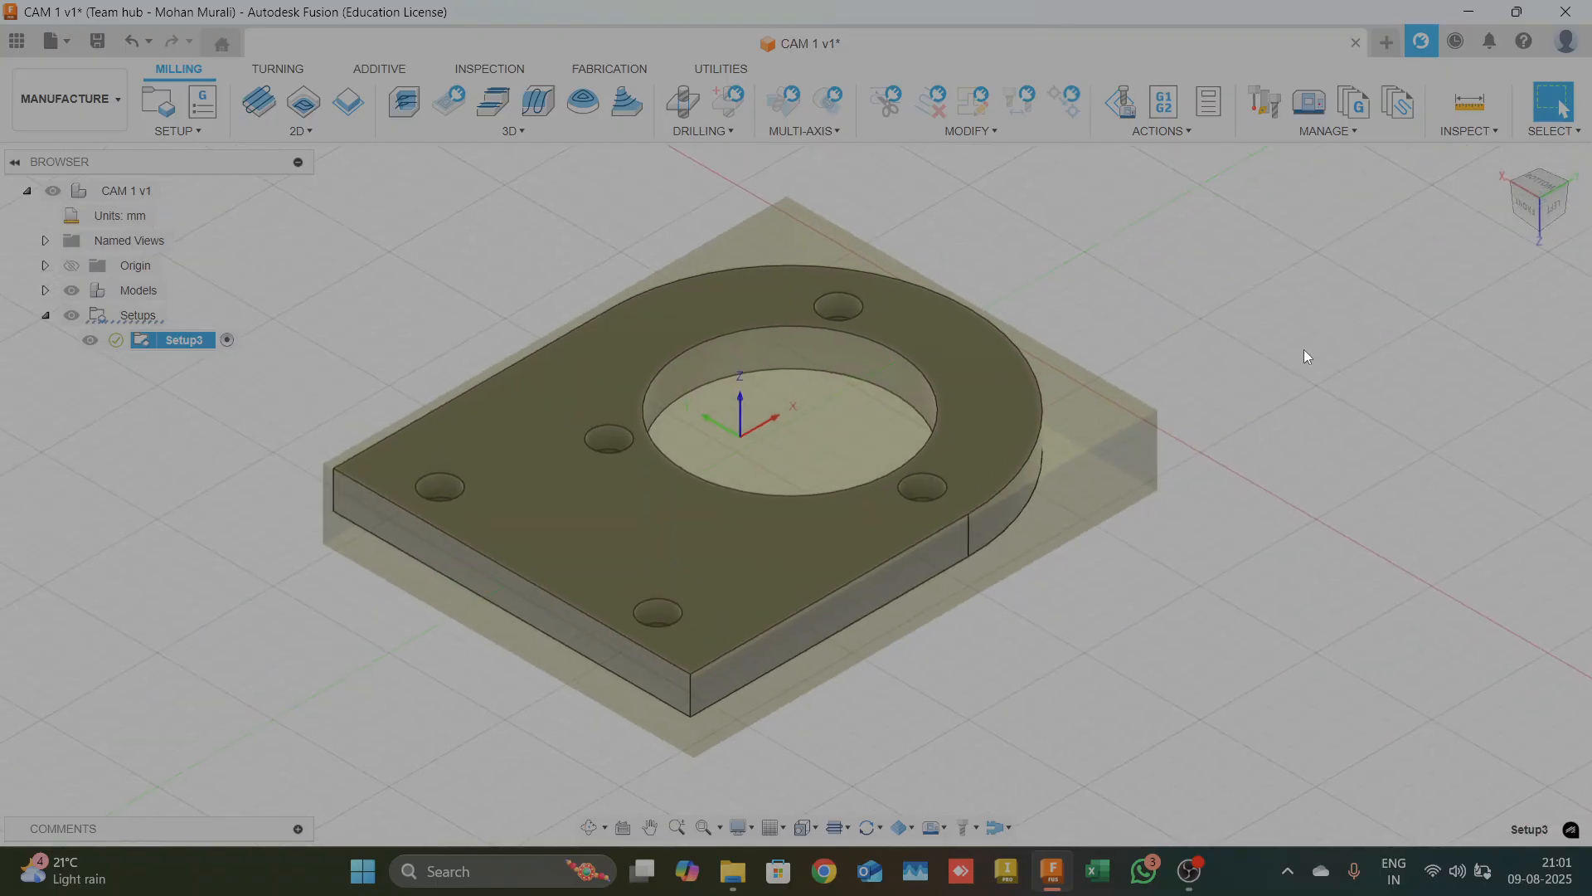